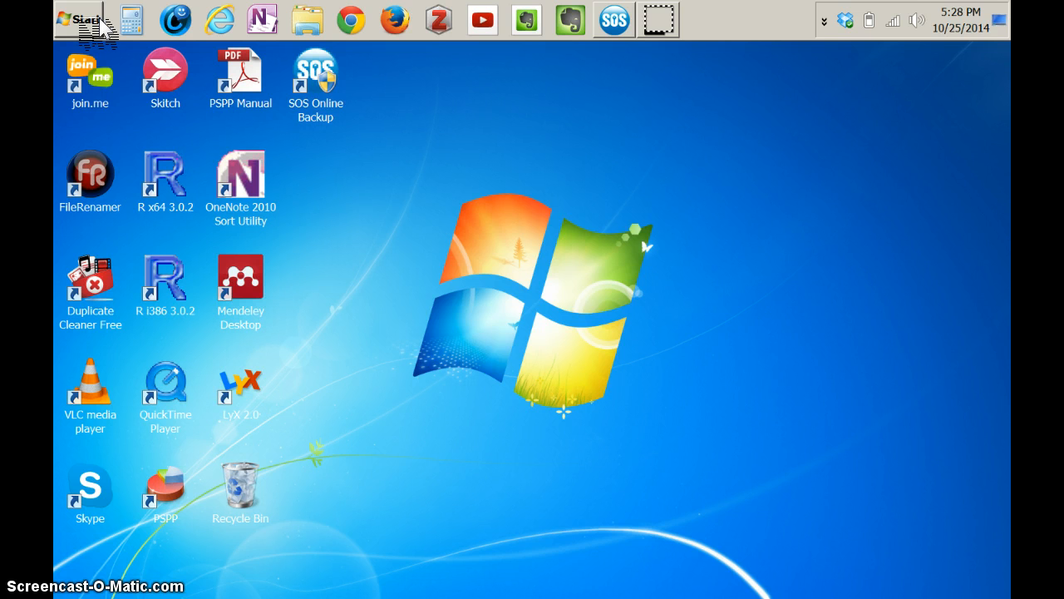
- Open Microsoft Excel 2010 and enter the labels Numerator, Denominator and Solution in cells A1 to A3
click(93, 25)
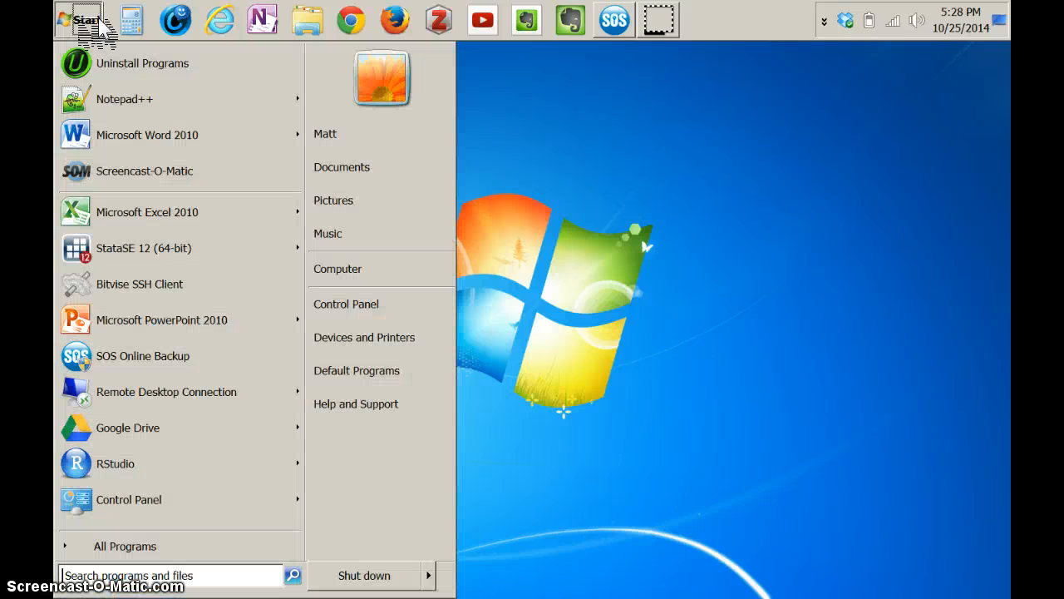
click(137, 223)
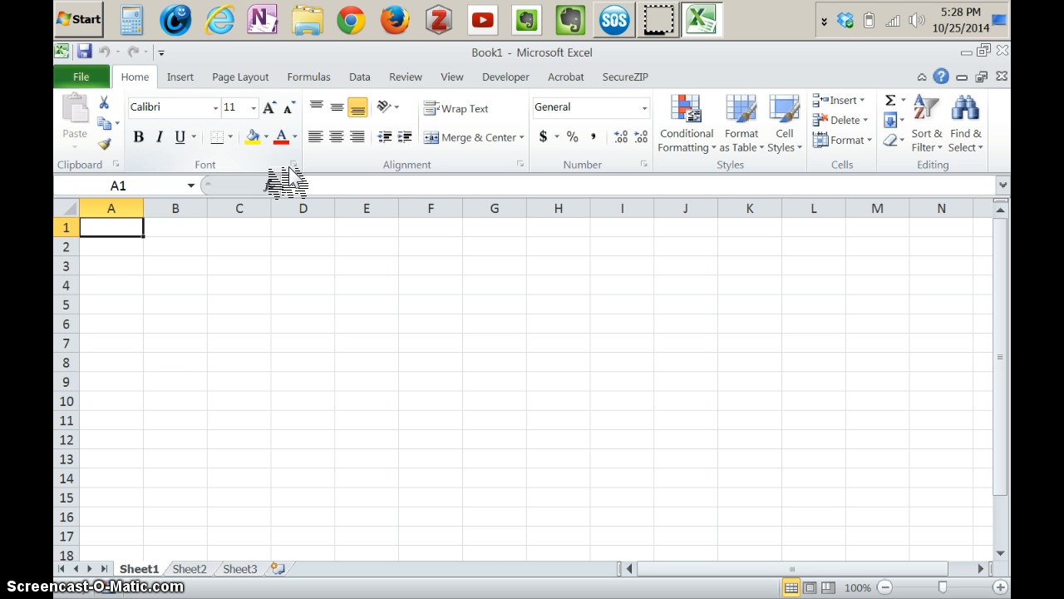
text(5)
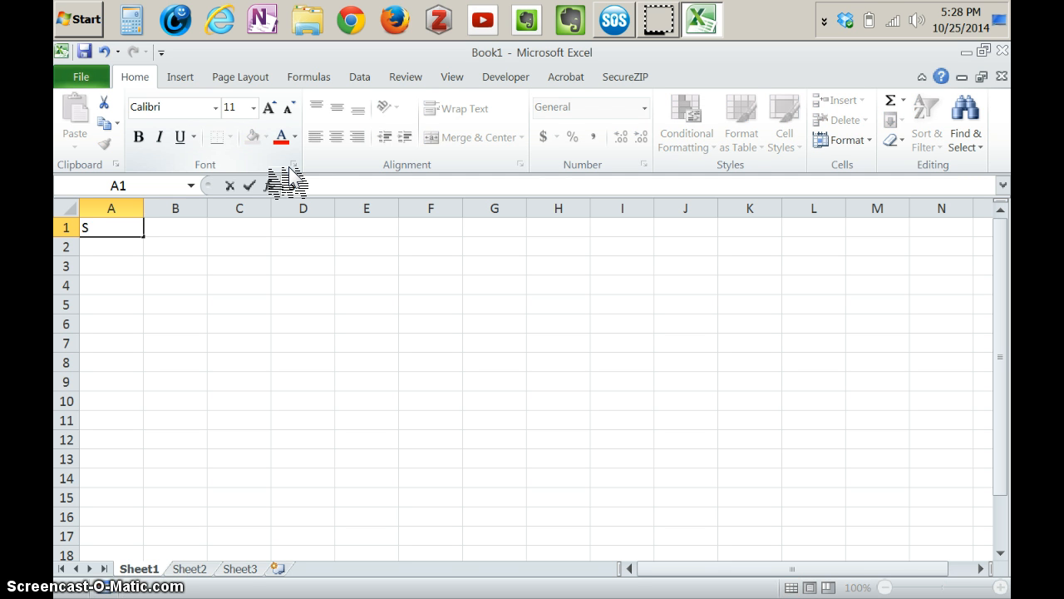
key(BackSpace)
text(Numerator)
key(Return)
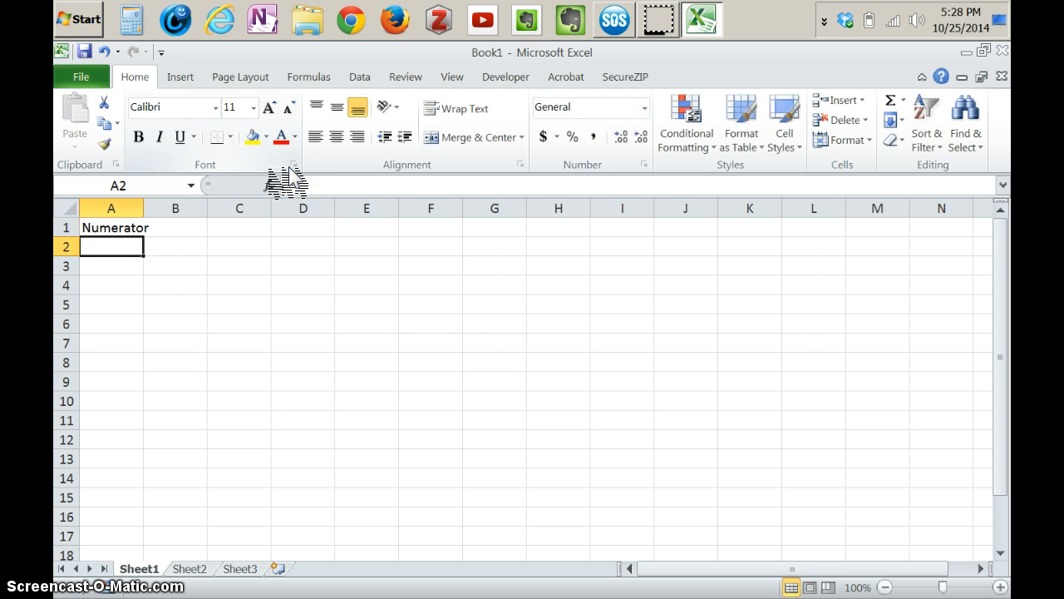
text(Denom)
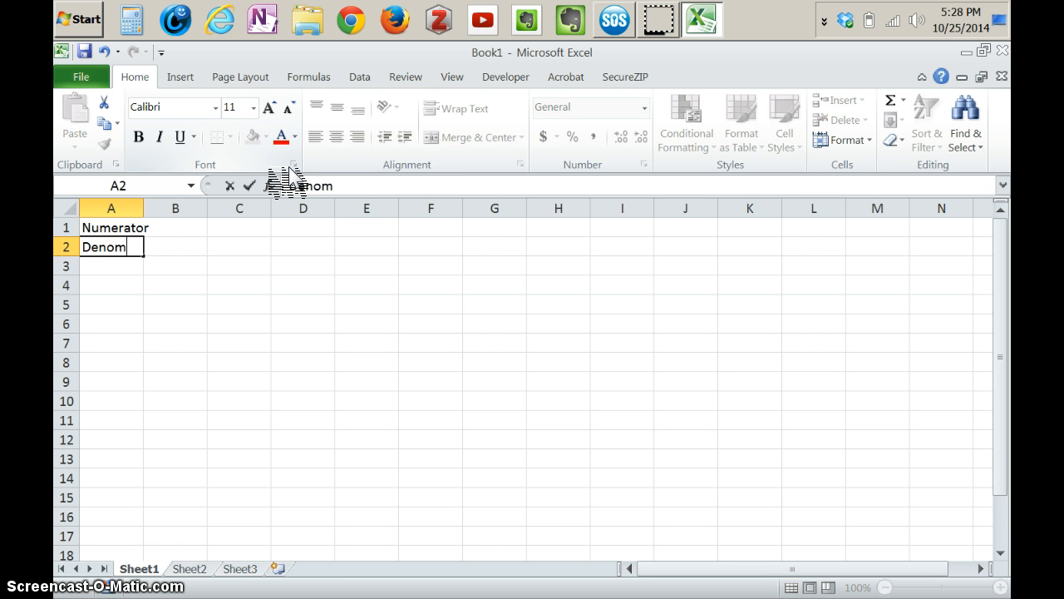
text(inator)
key(Return)
text(S)
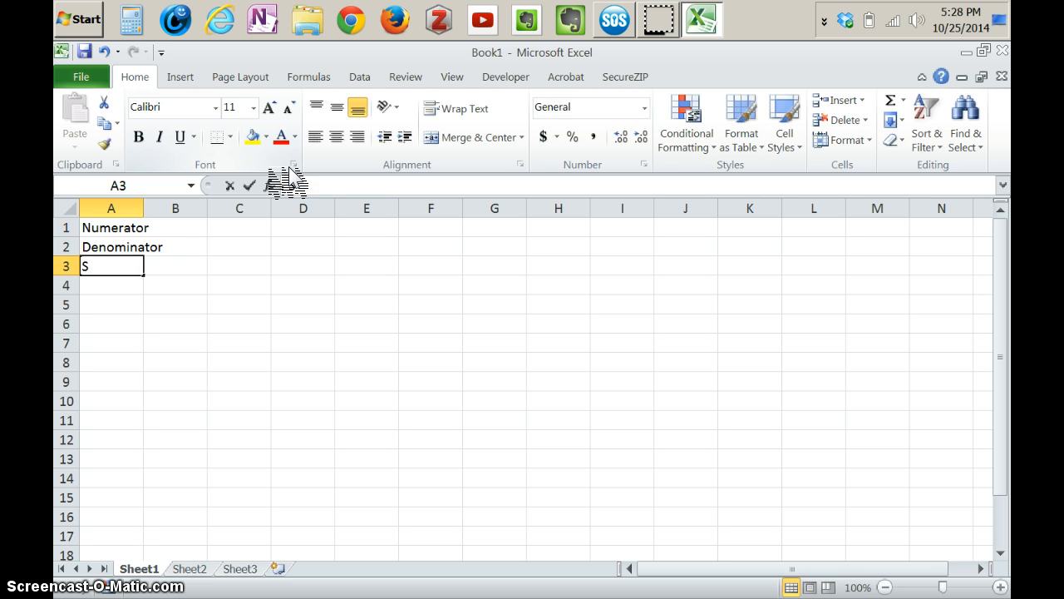
text(olution)
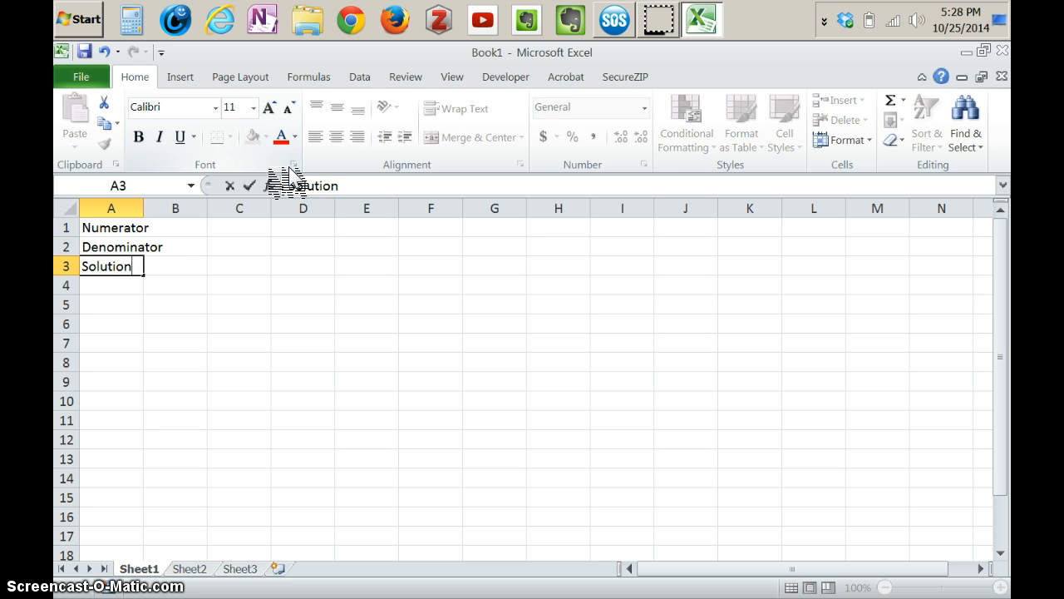
- Enter the formula =B1/B2 in cell B3 beside the Solution label
key(Tab)
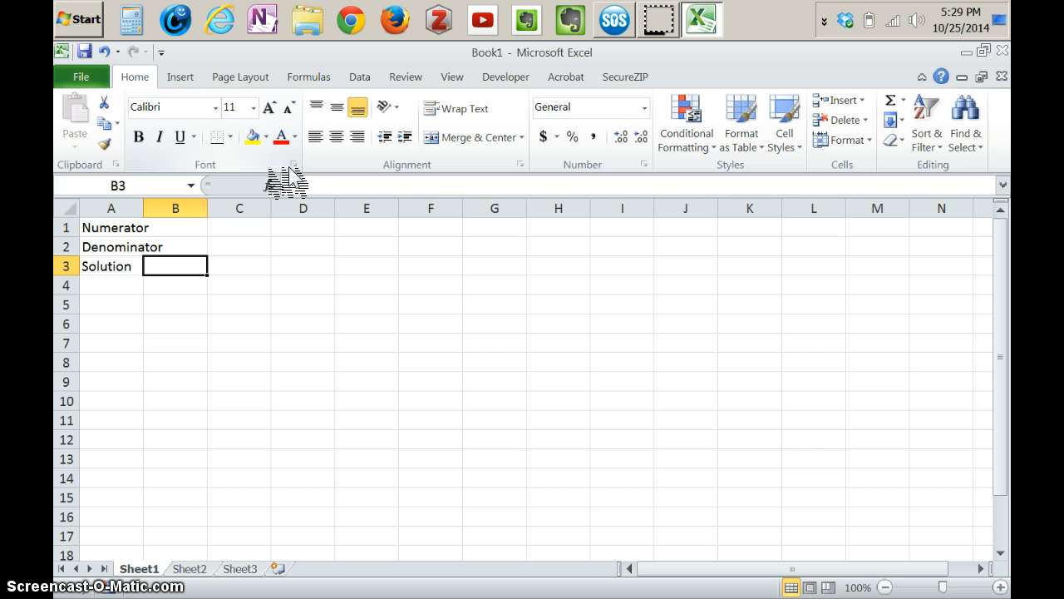
text(=)
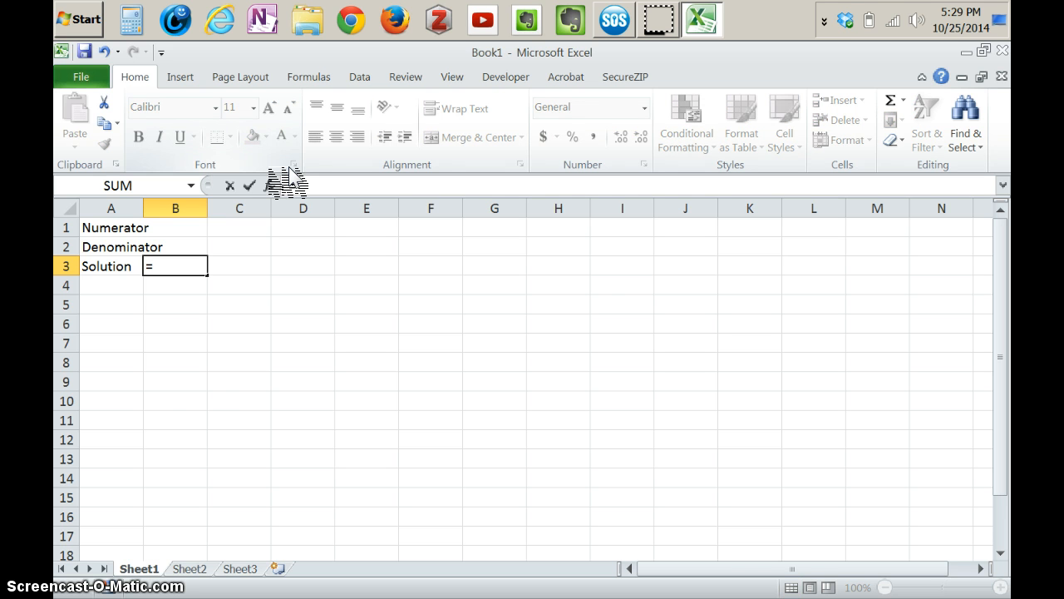
text(A)
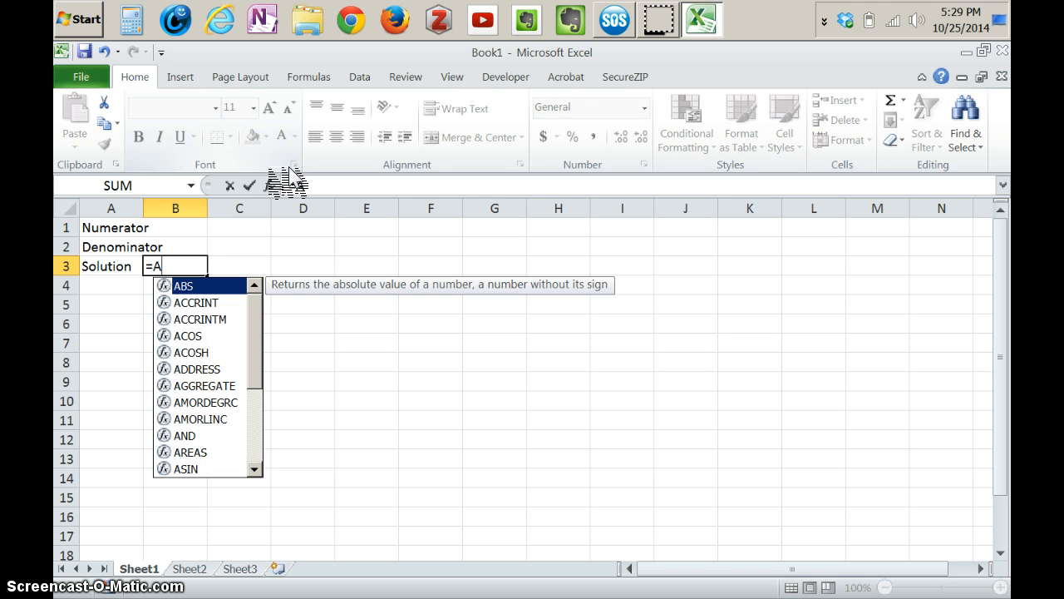
text(B)
key(BackSpace)
key(BackSpace)
text(B1)
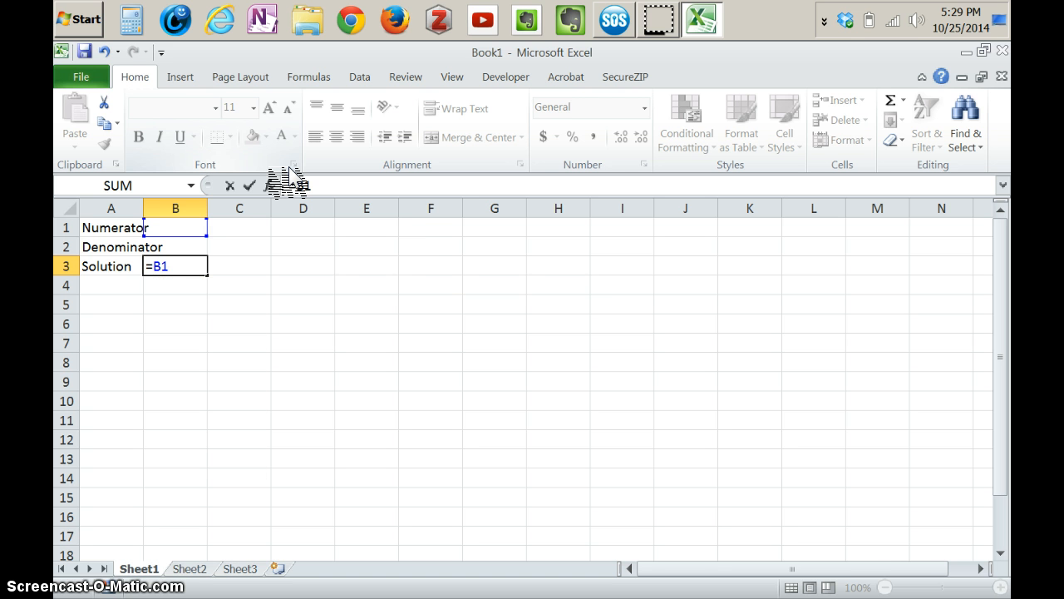
text(/B2)
key(Return)
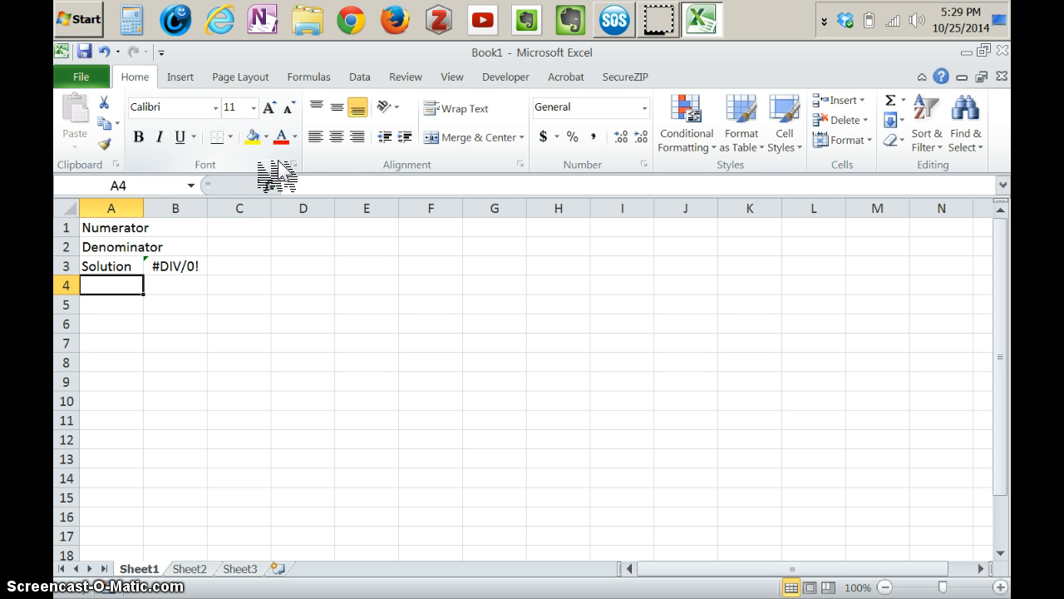
- Open the recent workbook 2014-10-25_umuc-excel-intro.xlsx
click(83, 77)
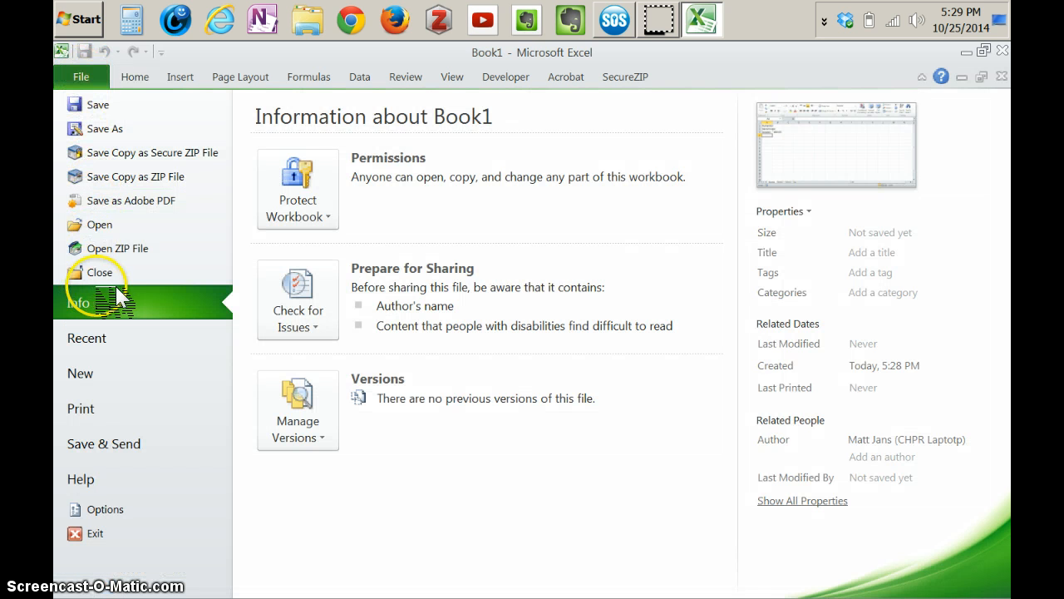
click(119, 339)
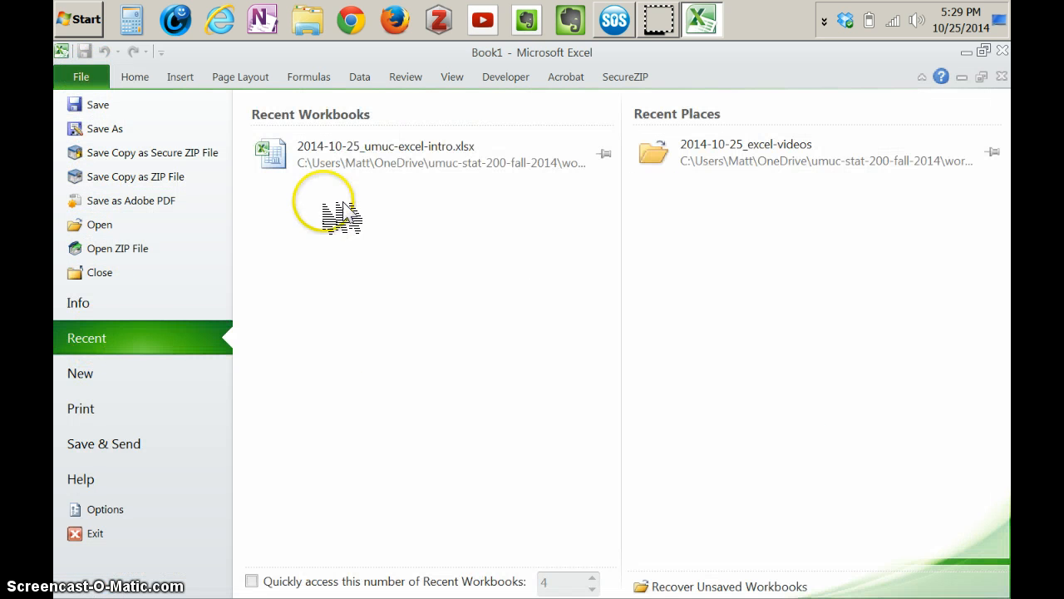
click(361, 167)
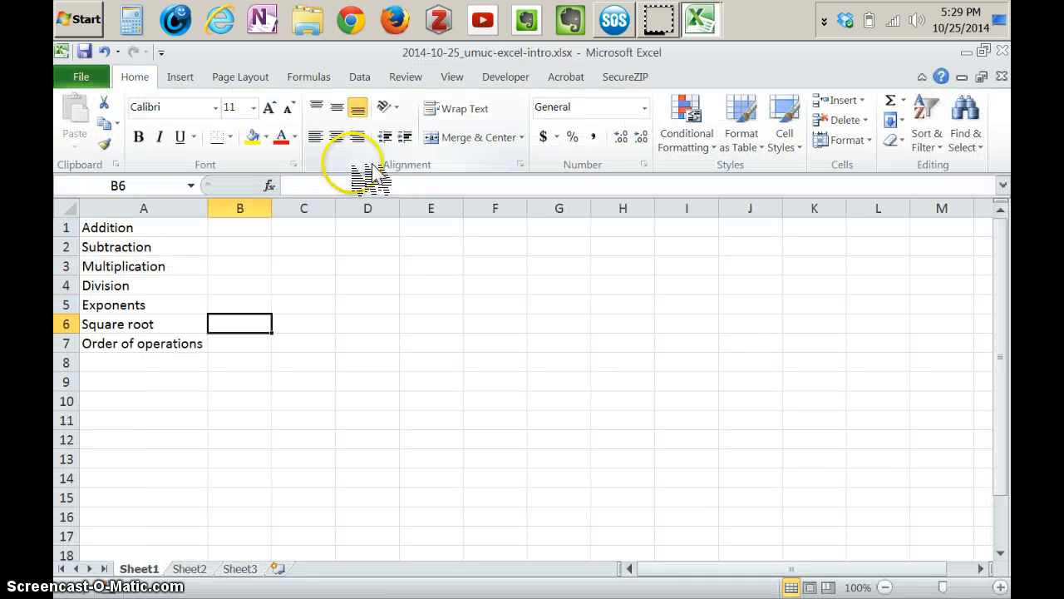
- Enter the formula =1+1 in cell B1 beside the Addition label
key(Up)
key(Up)
key(Up)
key(Up)
key(Up)
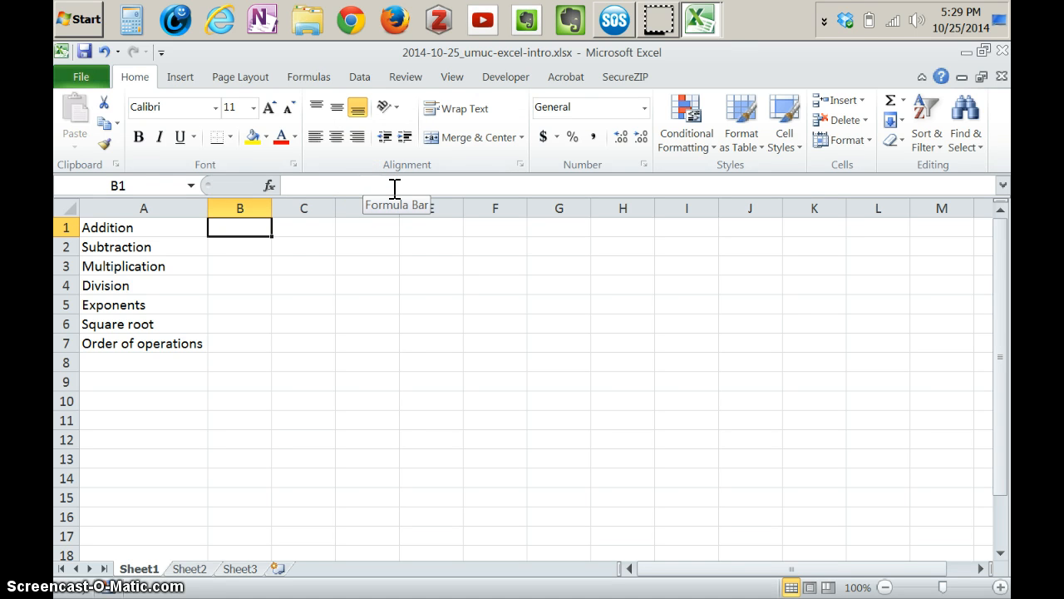
text(=)
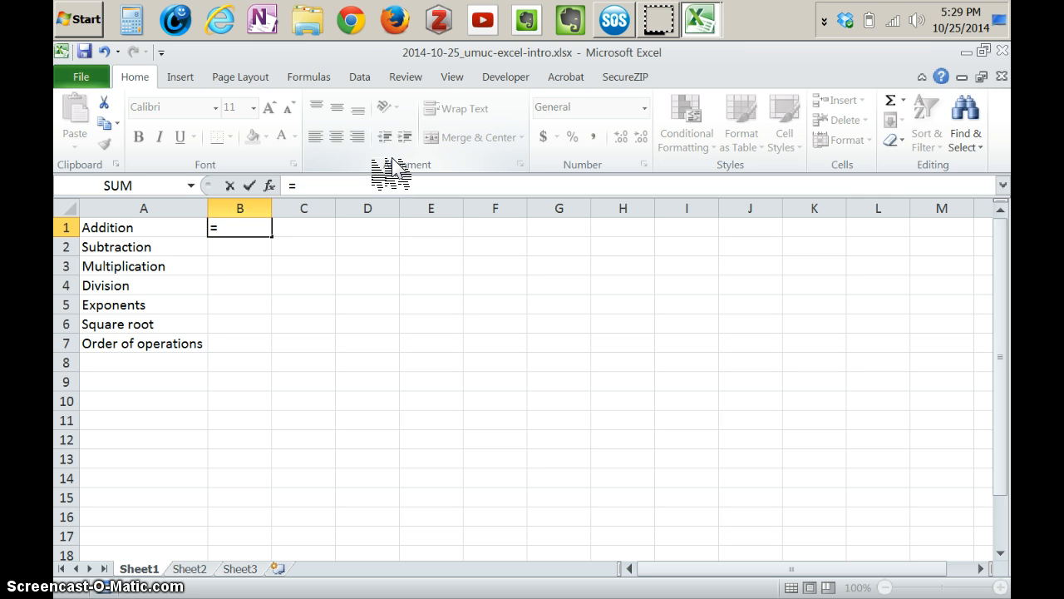
text(1+1)
key(Return)
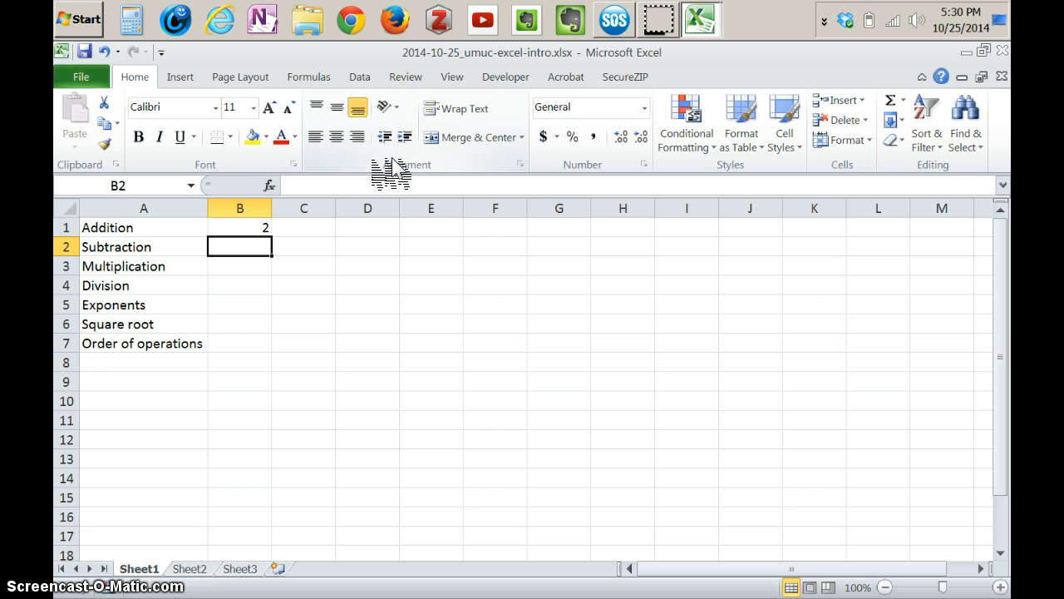
- Edit the addition formula in cell B1 to =1+2
key(Up)
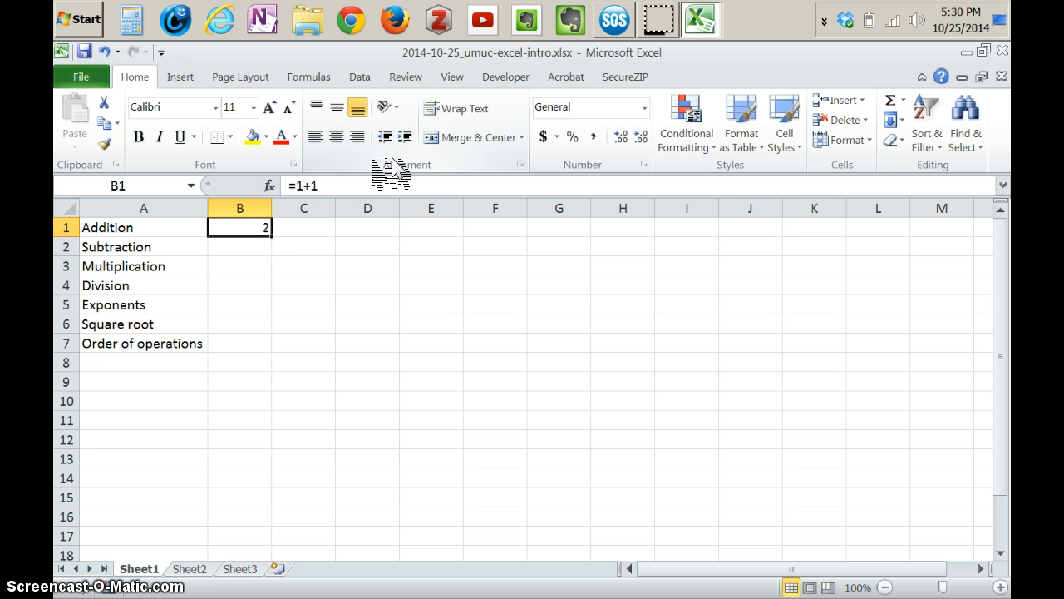
key(F2)
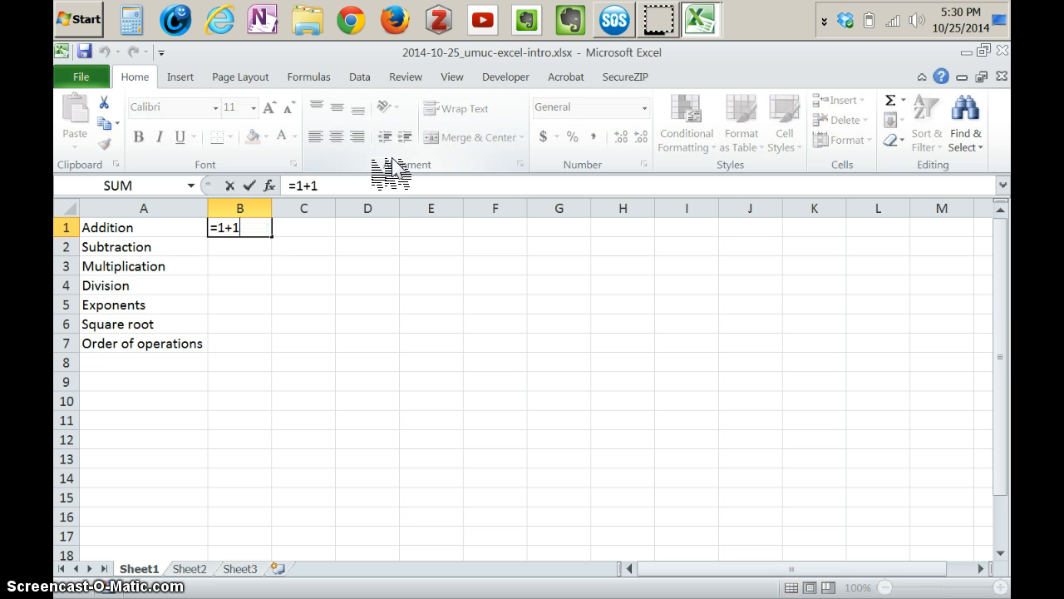
key(BackSpace)
text(2)
key(Return)
- Replace the numbers in cell B1's addition formula so that it reads =456+923
key(Up)
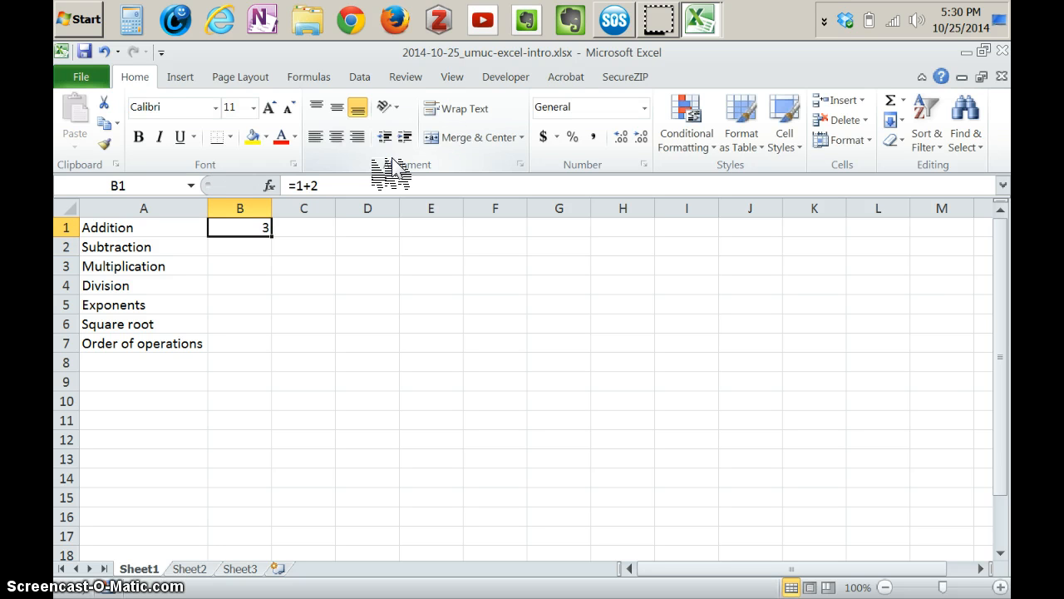
key(F2)
key(BackSpace)
key(BackSpace)
key(BackSpace)
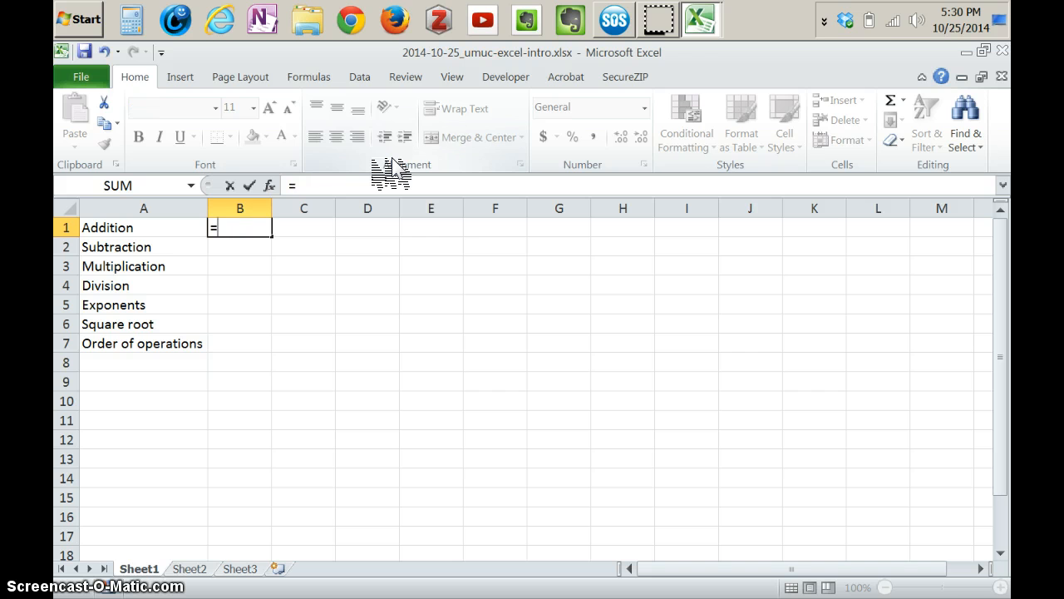
text(4)
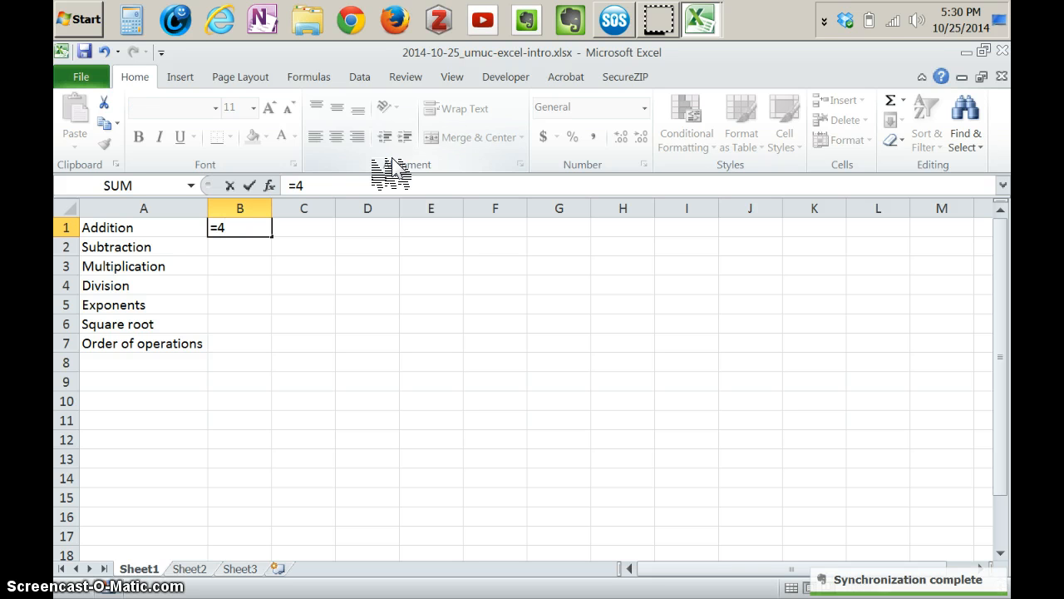
text(56)
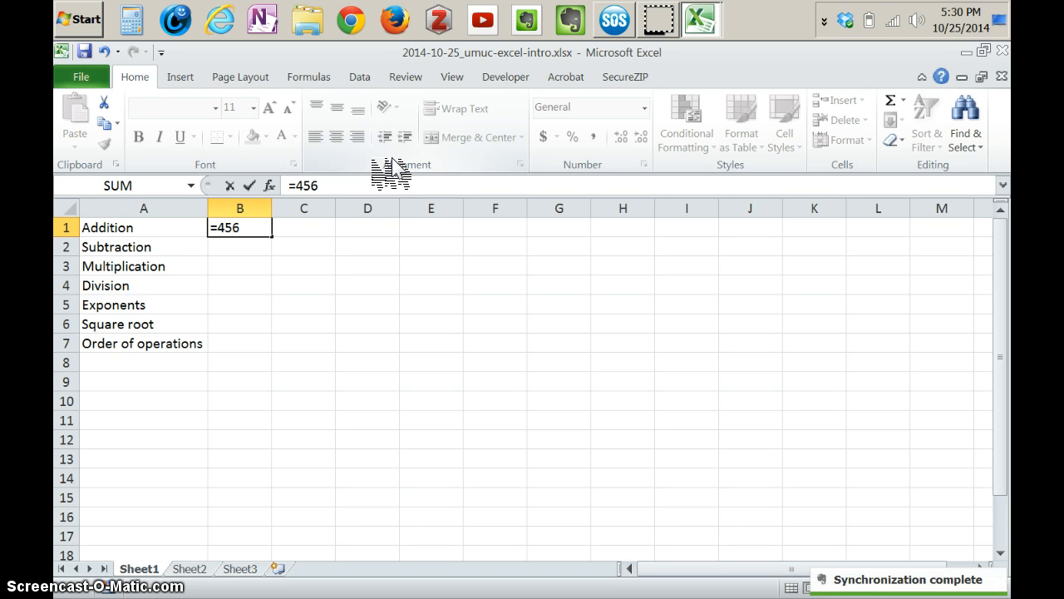
text(+2)
key(BackSpace)
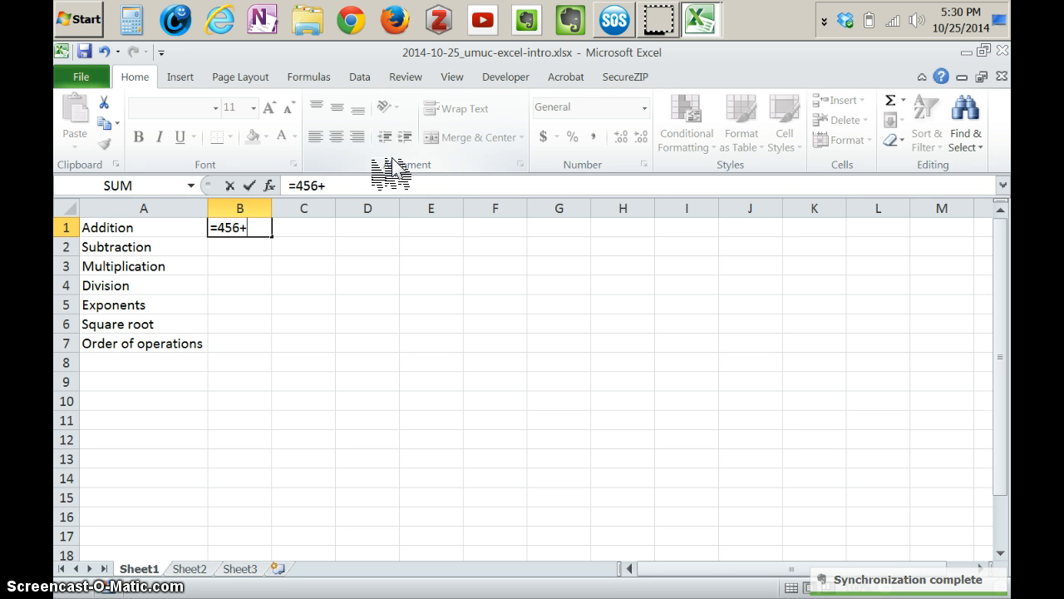
text(923)
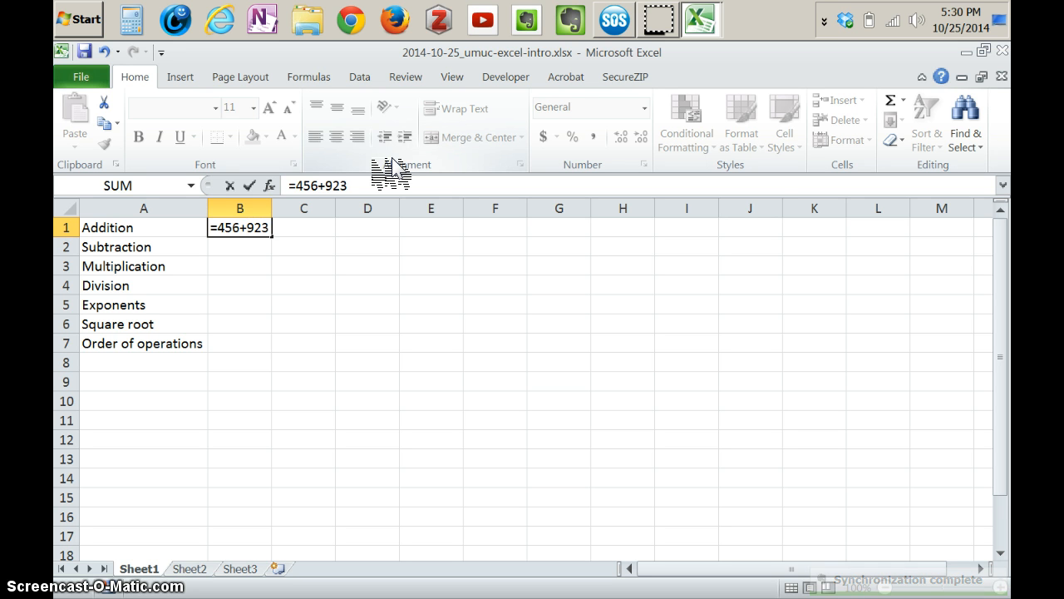
key(Return)
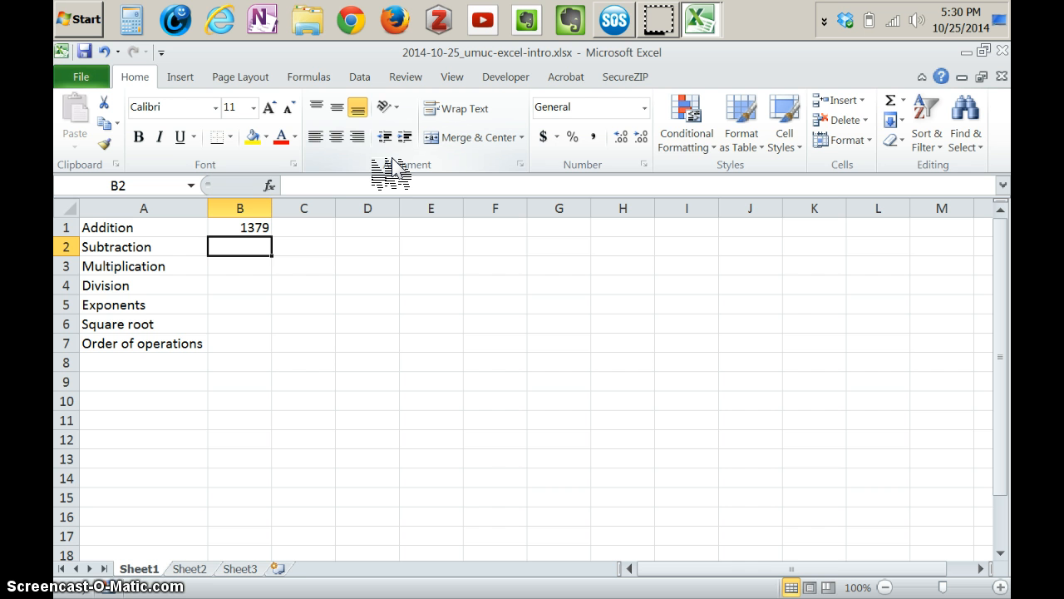
- Enter the formula =10-9 in cell B2 beside the Subtraction label
key(Up)
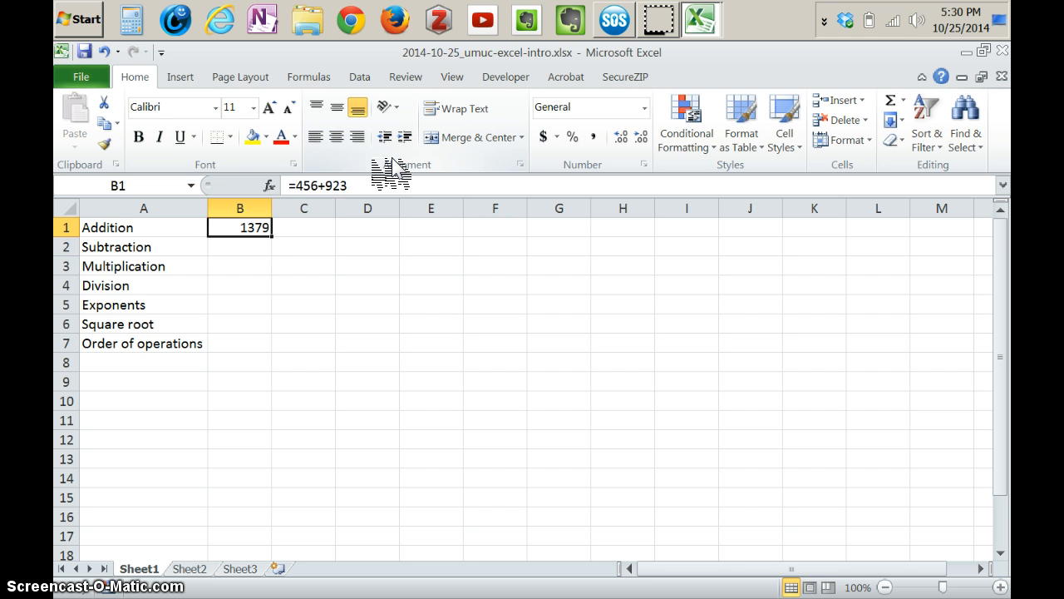
key(Down)
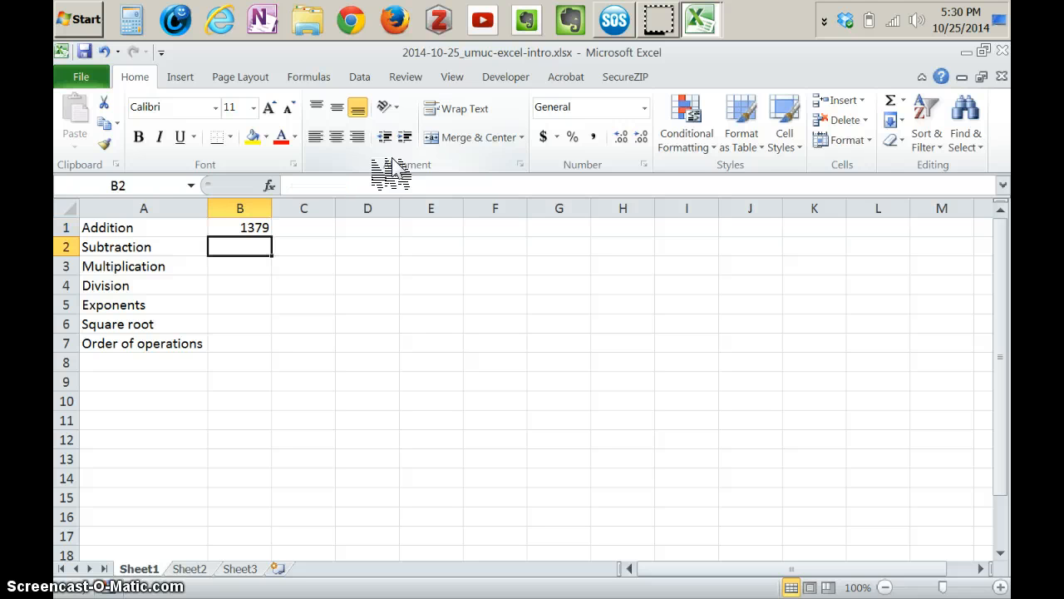
text(=10)
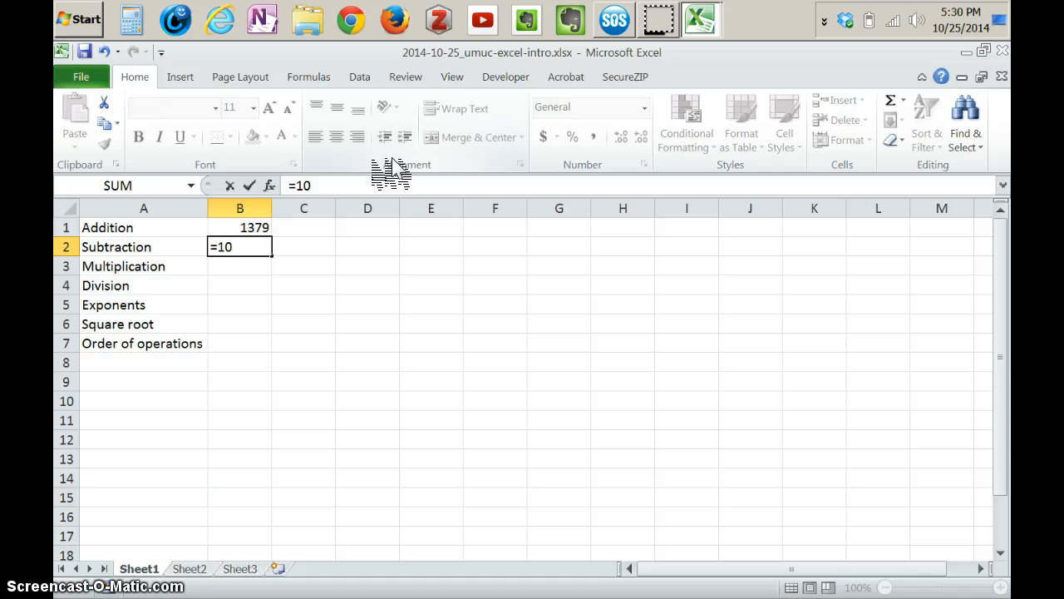
text(-9)
key(Return)
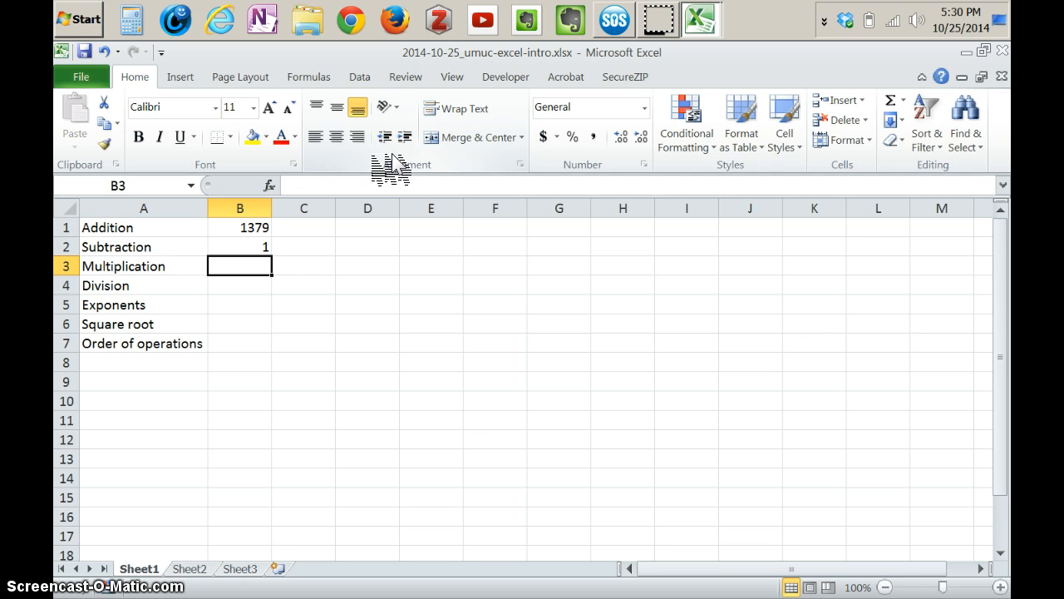
- Enter the formula =3*2 in cell B3 beside the Multiplication label
text(=)
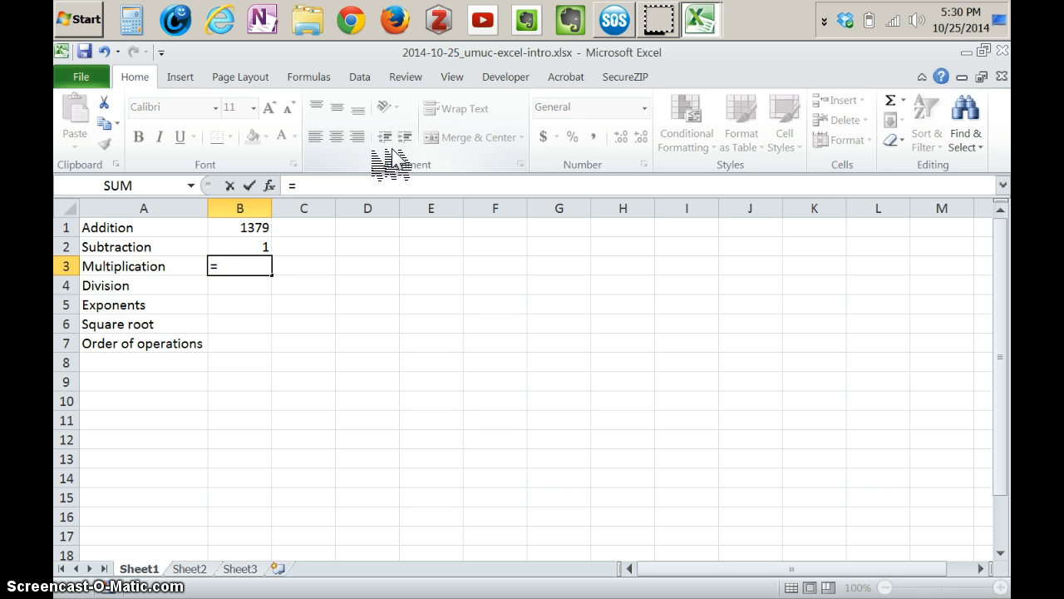
text(3*2)
key(Return)
- Replace the multiplication formula in cell B3 with =135*3013 and check the entered formula
key(Up)
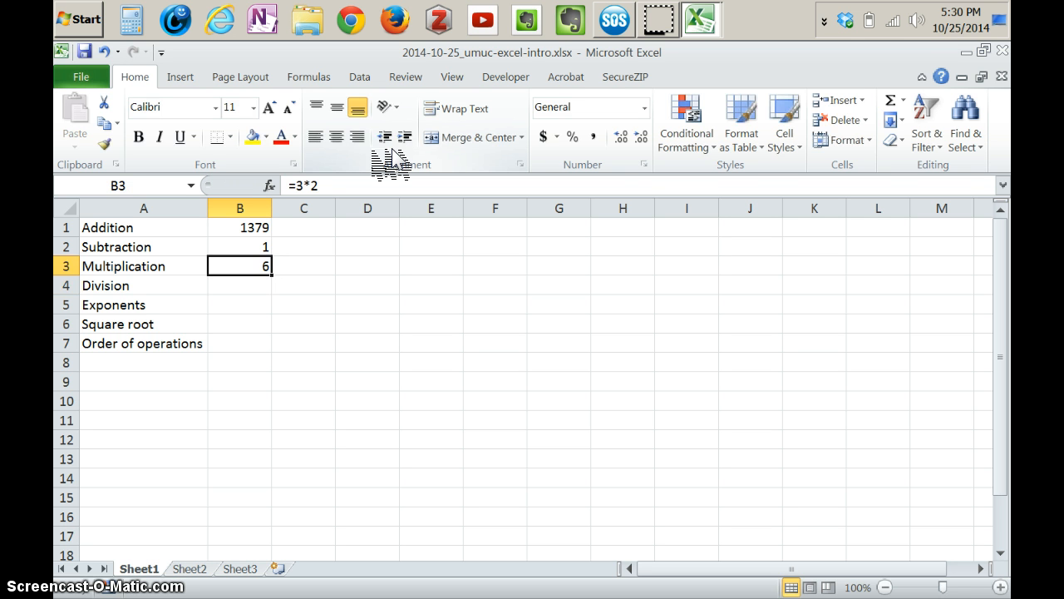
text(=)
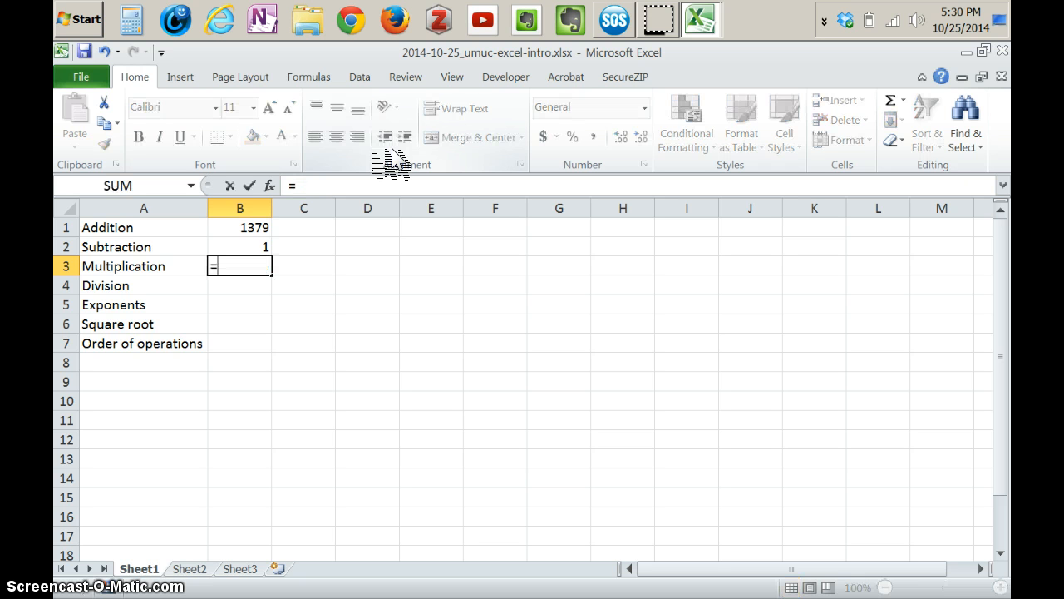
text(135*)
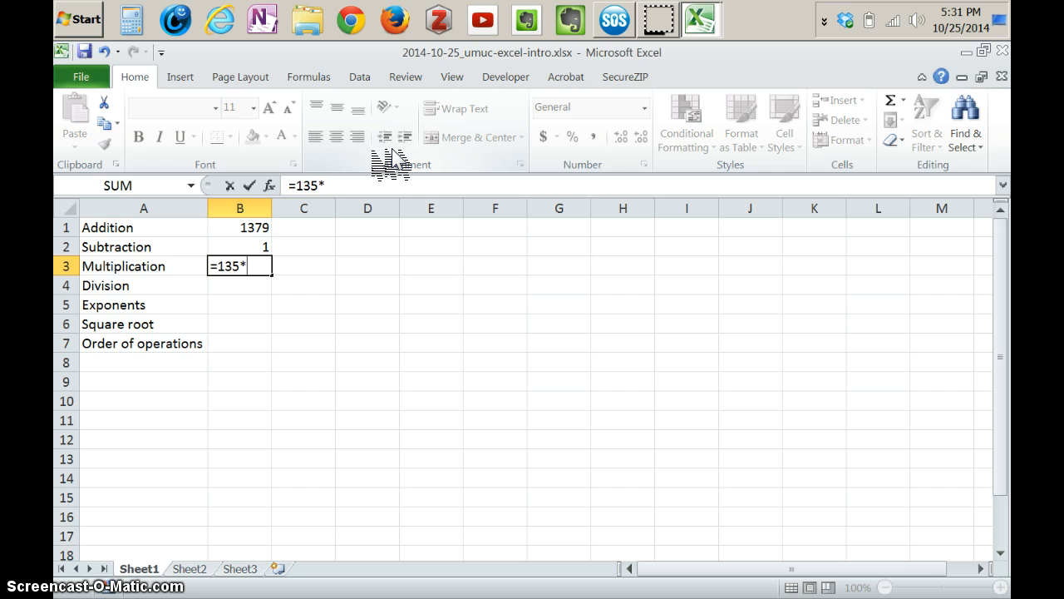
text(3013)
key(Return)
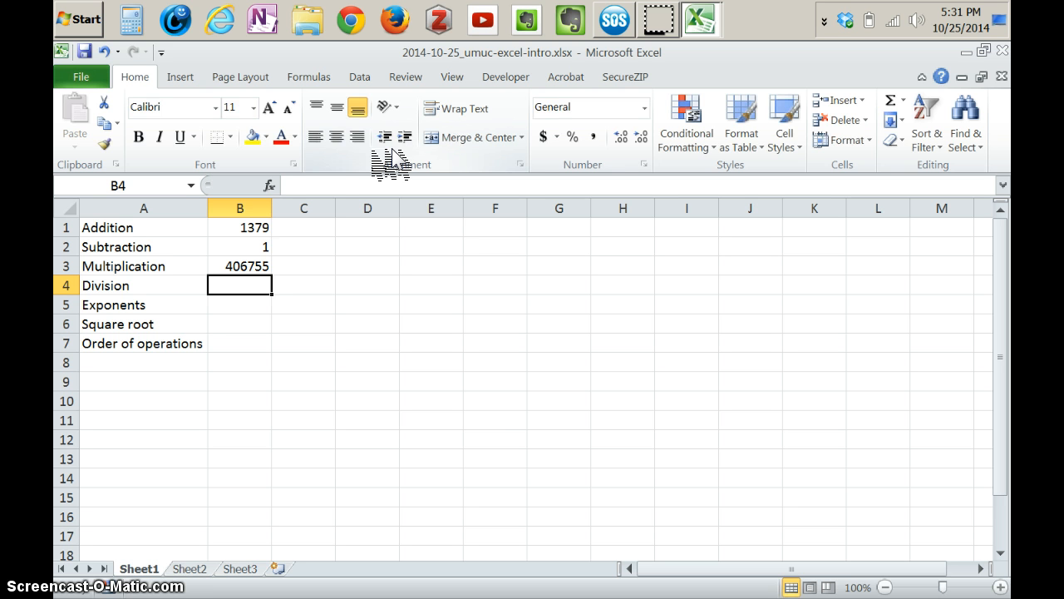
key(Up)
key(Down)
key(Up)
key(Down)
key(Up)
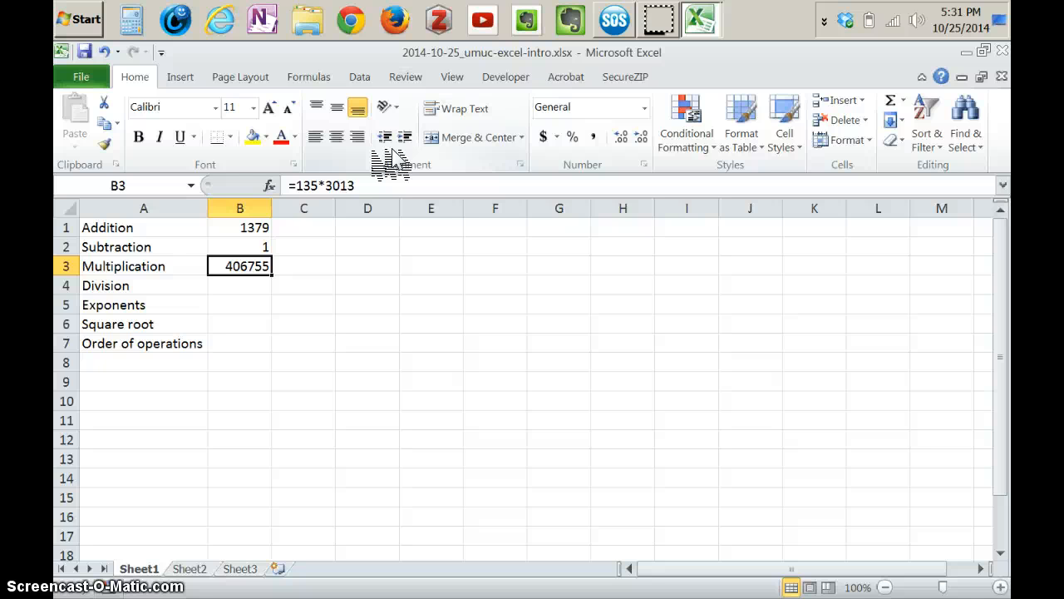
- Enter the formula =10/2 in cell B4 beside the Division label and check it
key(Down)
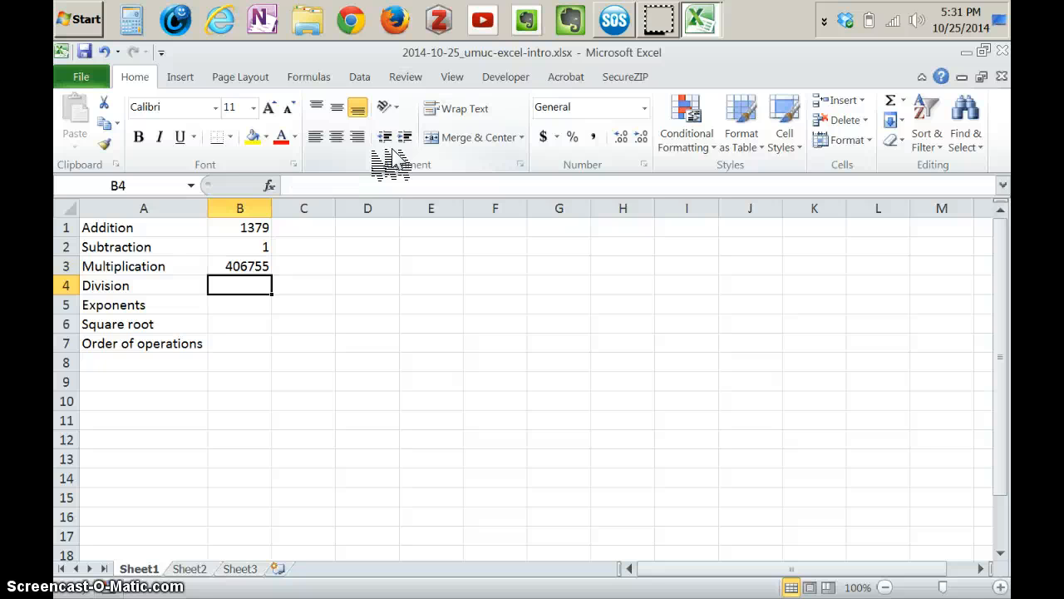
text(=)
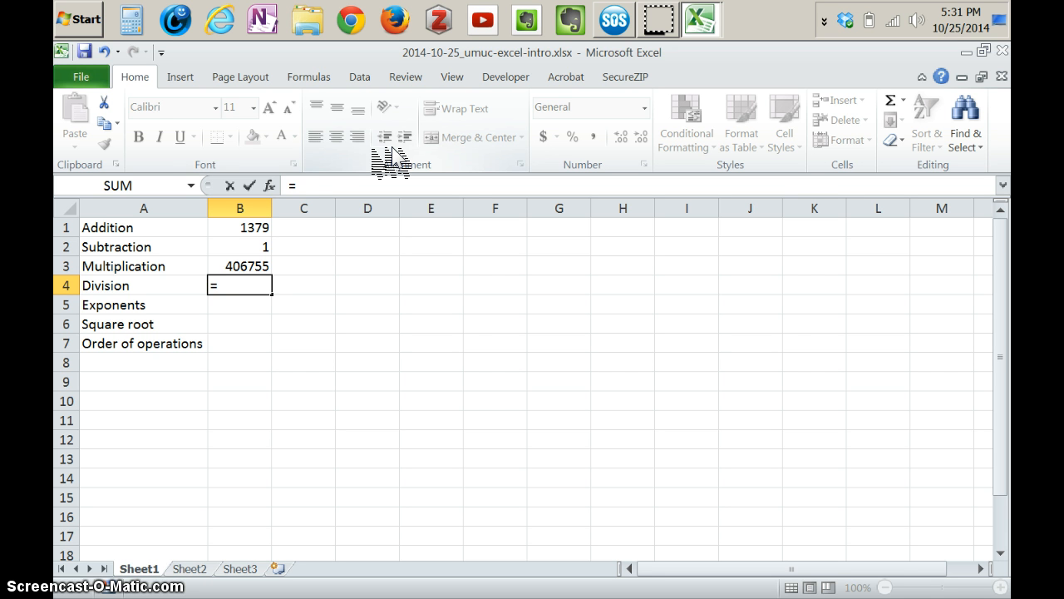
text(10/2)
key(Return)
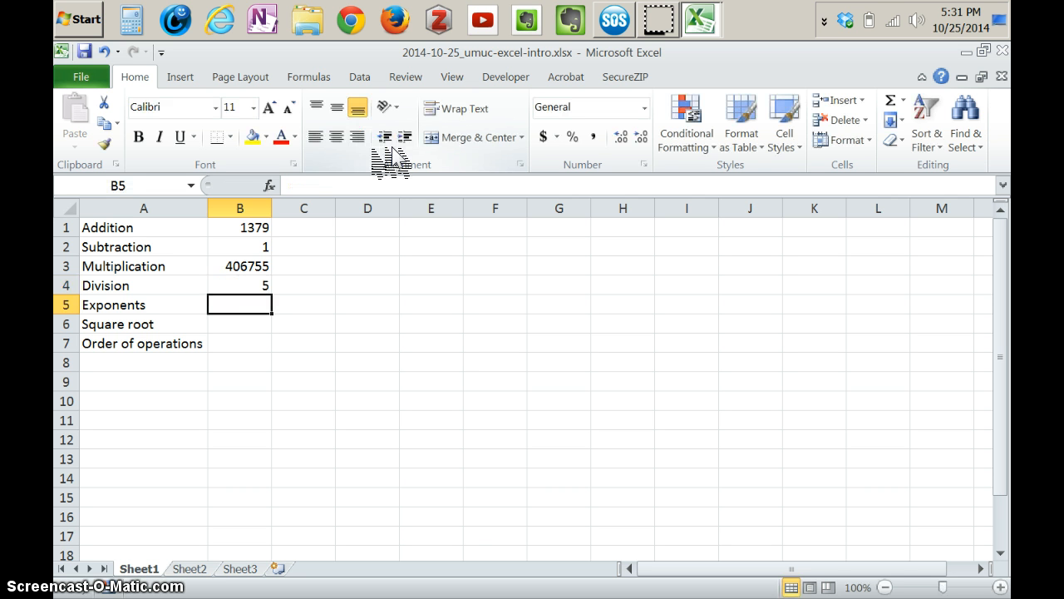
key(Up)
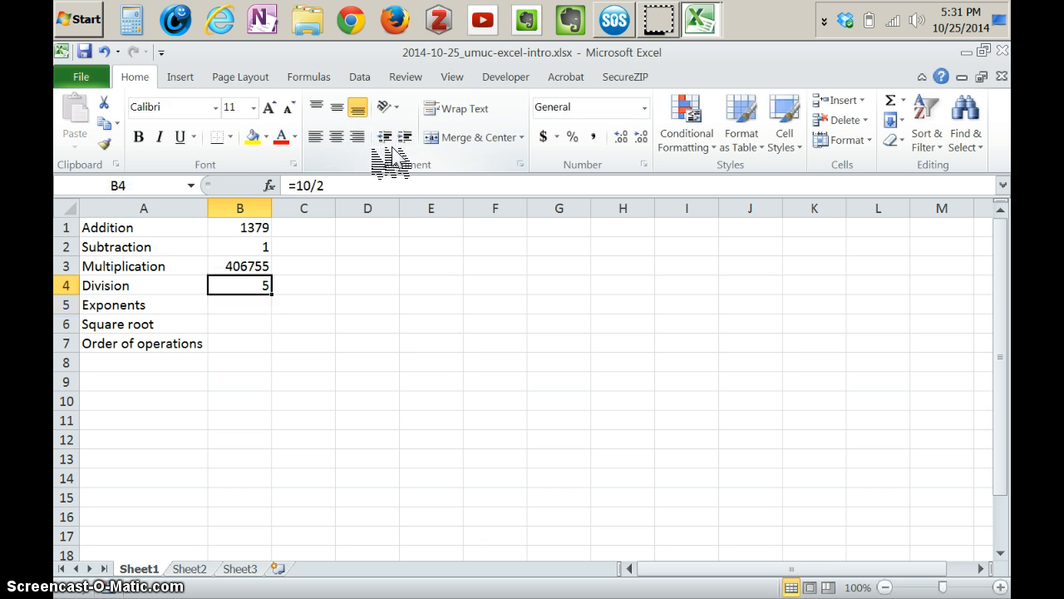
- Enter the formula =3^2 in cell B5 beside the Exponents label
key(Down)
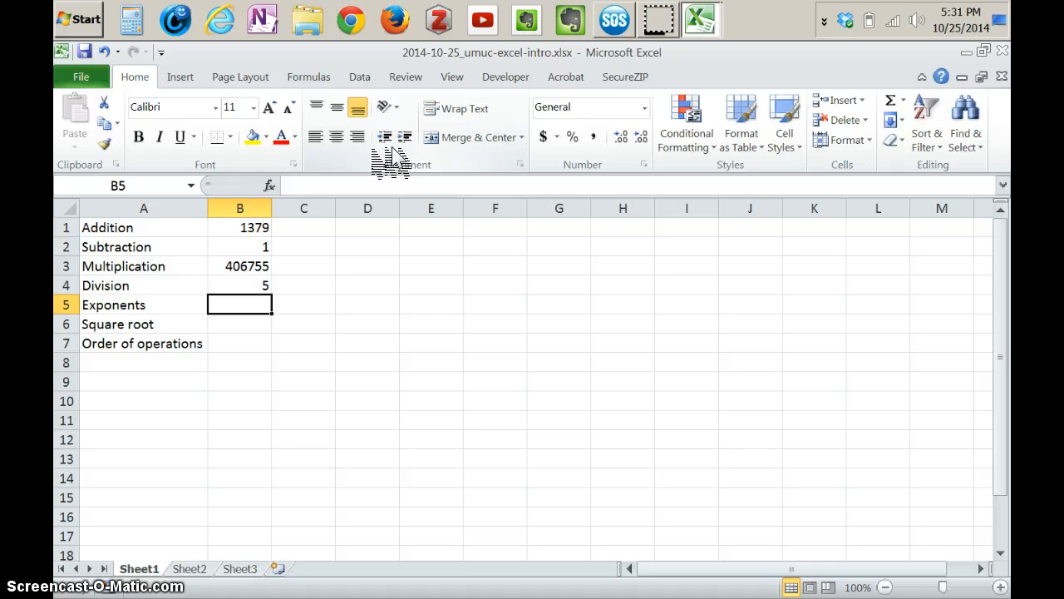
text(3)
key(BackSpace)
text(=)
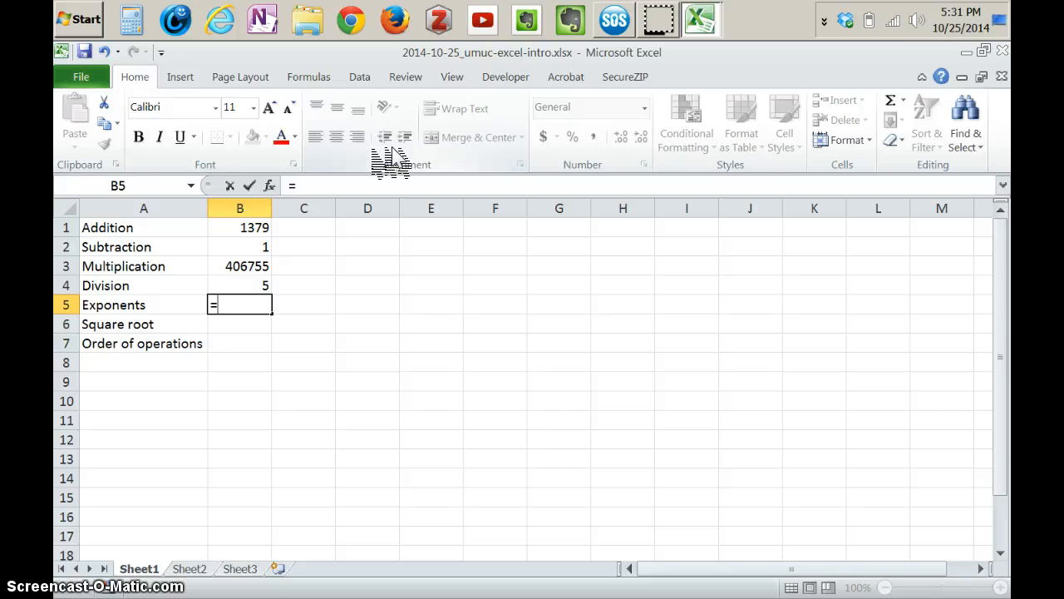
text(3)
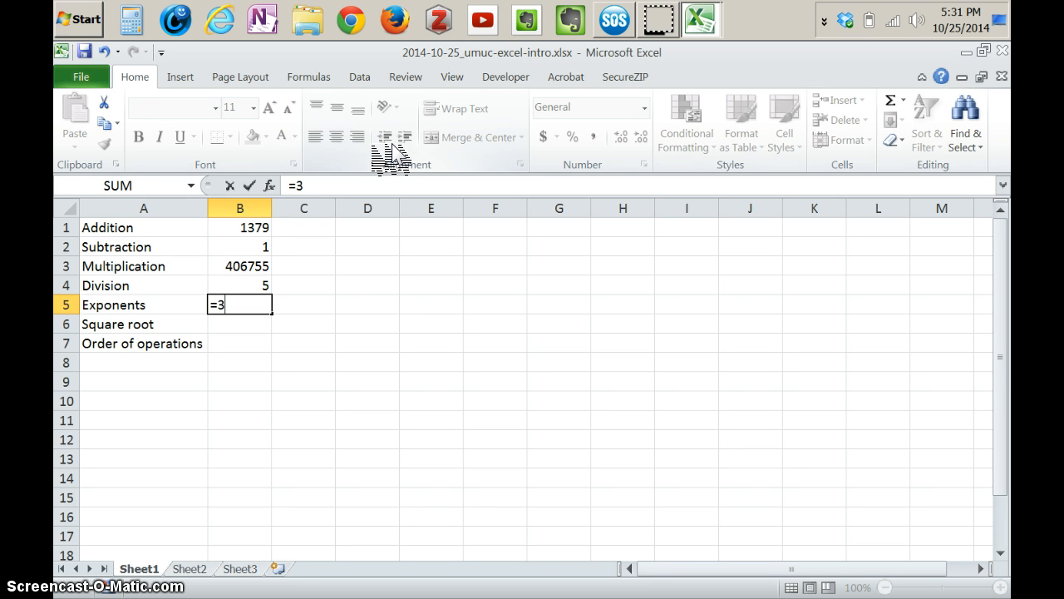
text(^2)
key(Return)
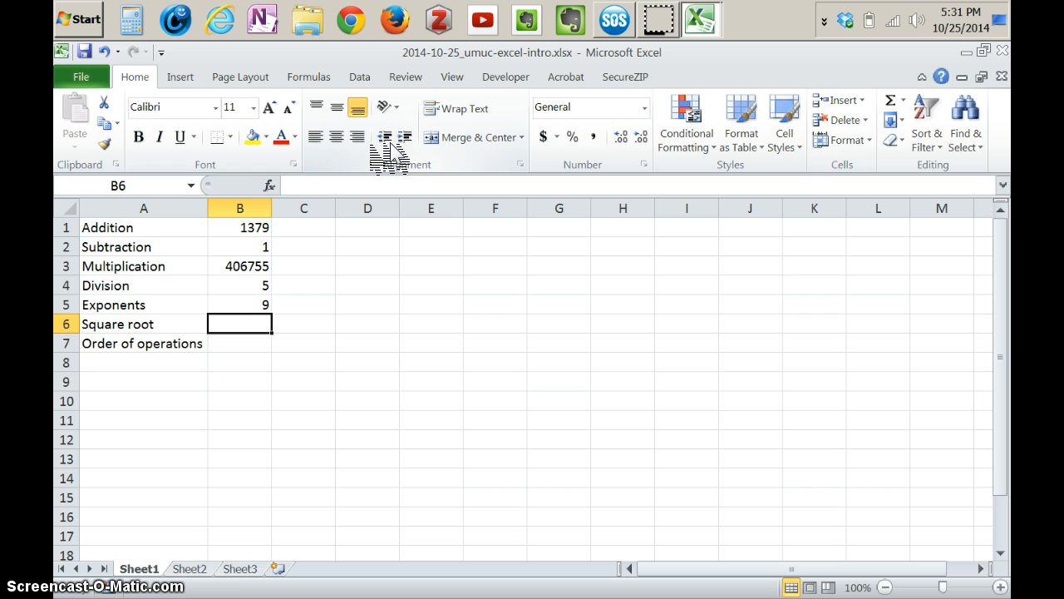
- Edit the exponent formula in cell B5 so that it reads =2^2
key(Up)
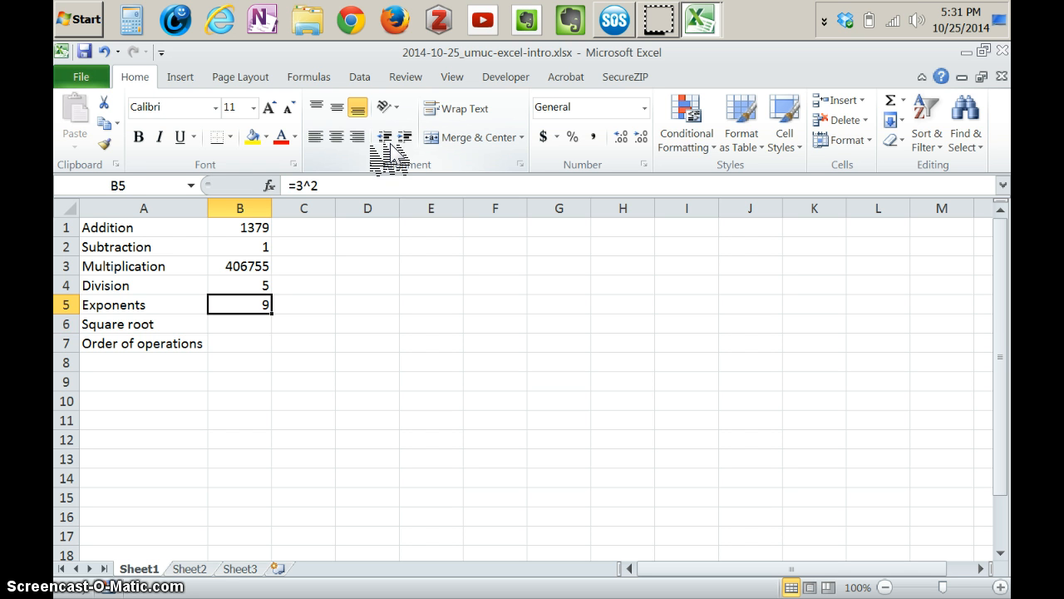
key(F2)
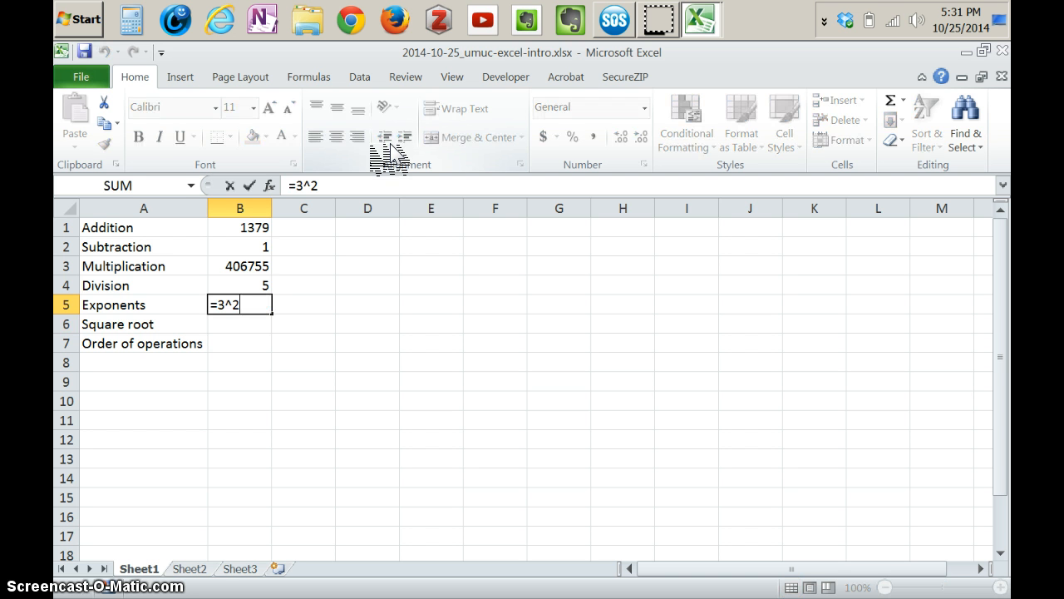
key(BackSpace)
key(BackSpace)
key(BackSpace)
text(2)
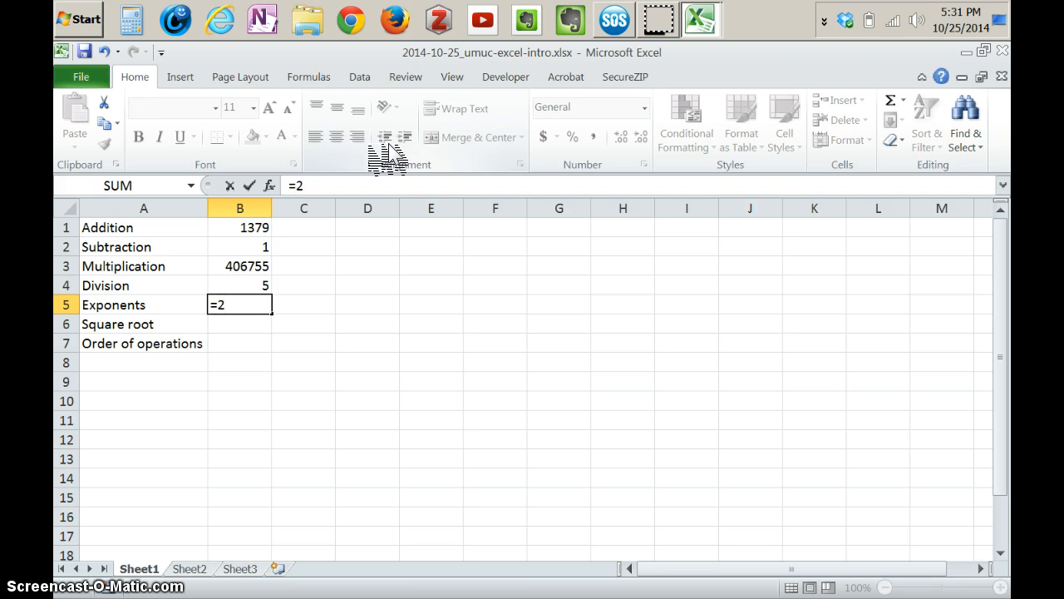
text(^2)
key(Return)
- Change the exponent in cell B5's formula to 3 so that it reads =2^3
key(Up)
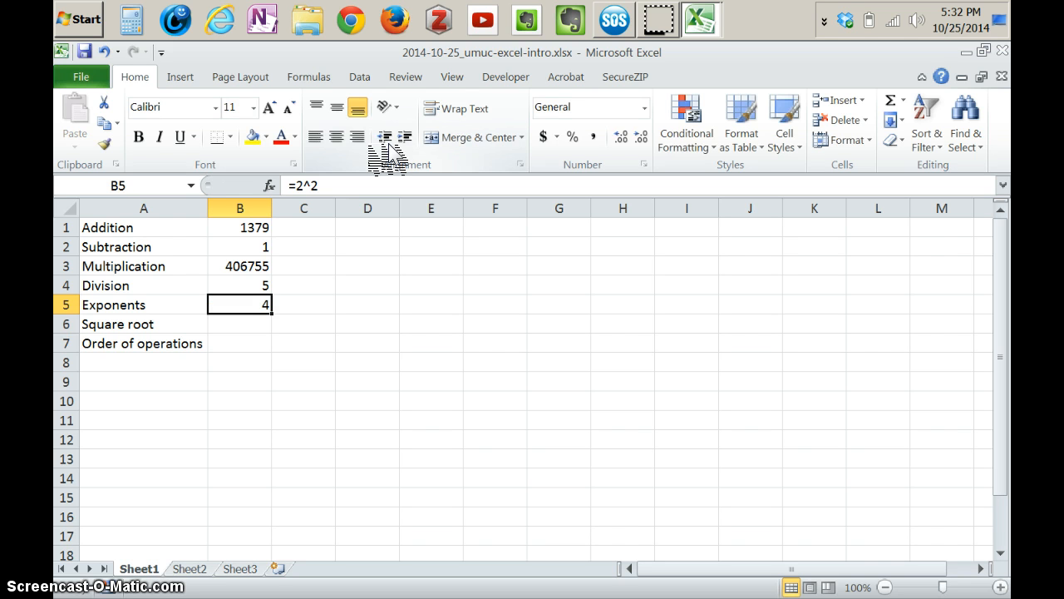
key(F2)
key(BackSpace)
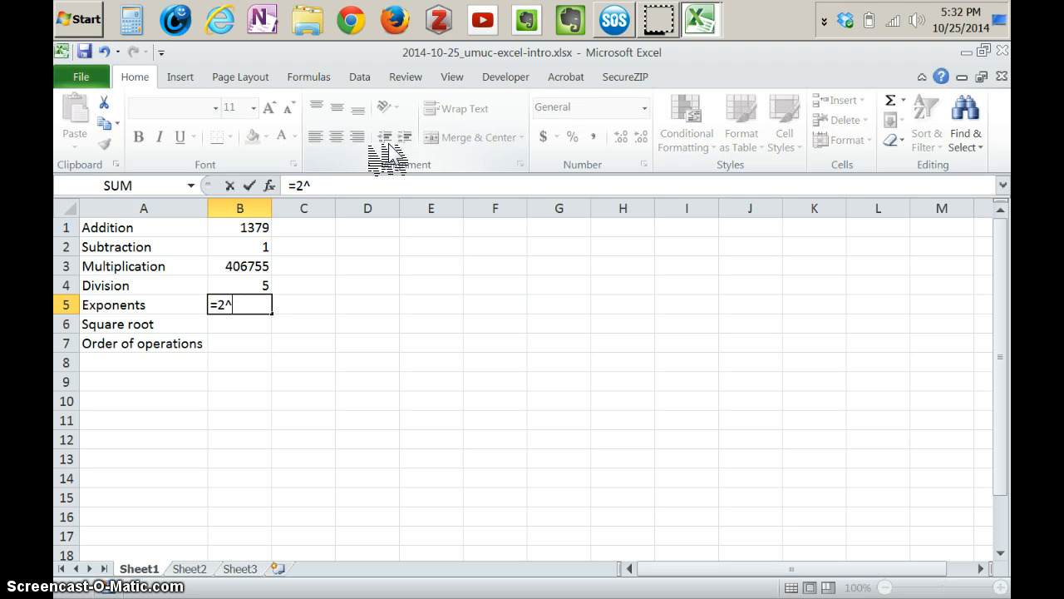
text(3)
key(Return)
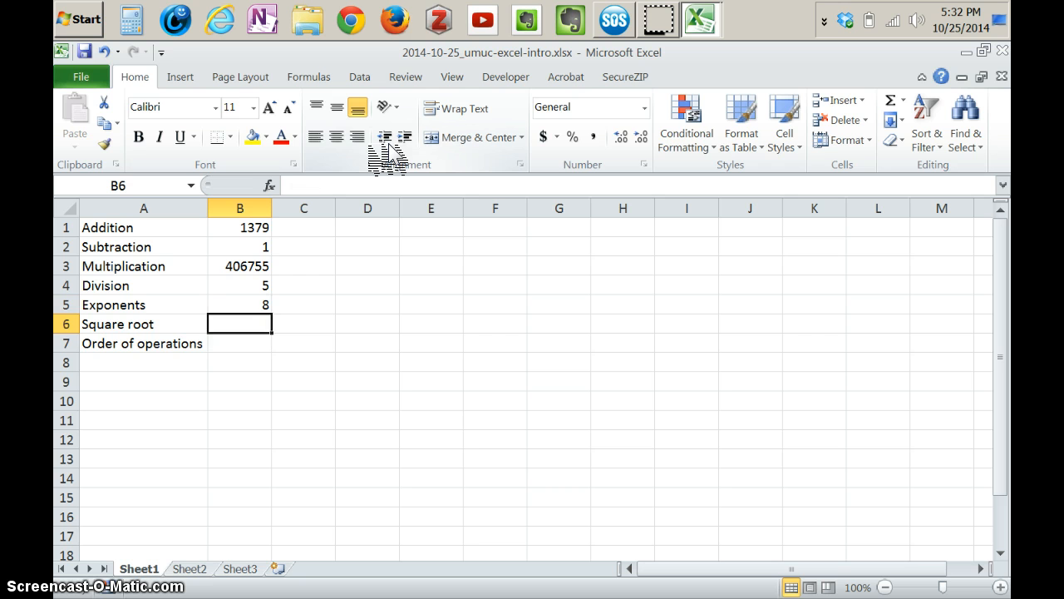
- Enter the formula =sqrt(4) in cell B6 beside the Square root label
text(s)
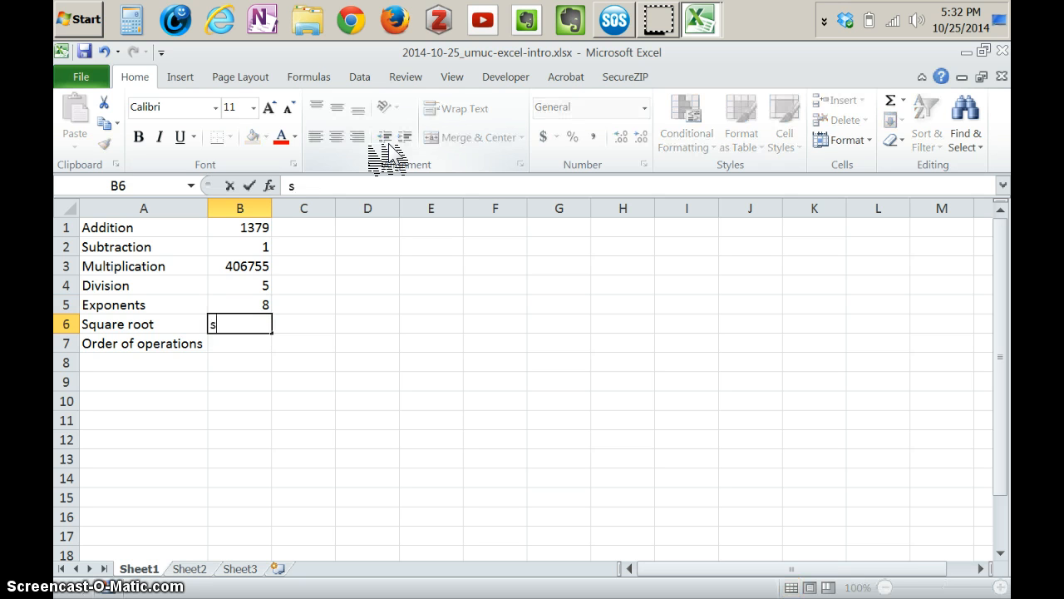
key(BackSpace)
text(=s)
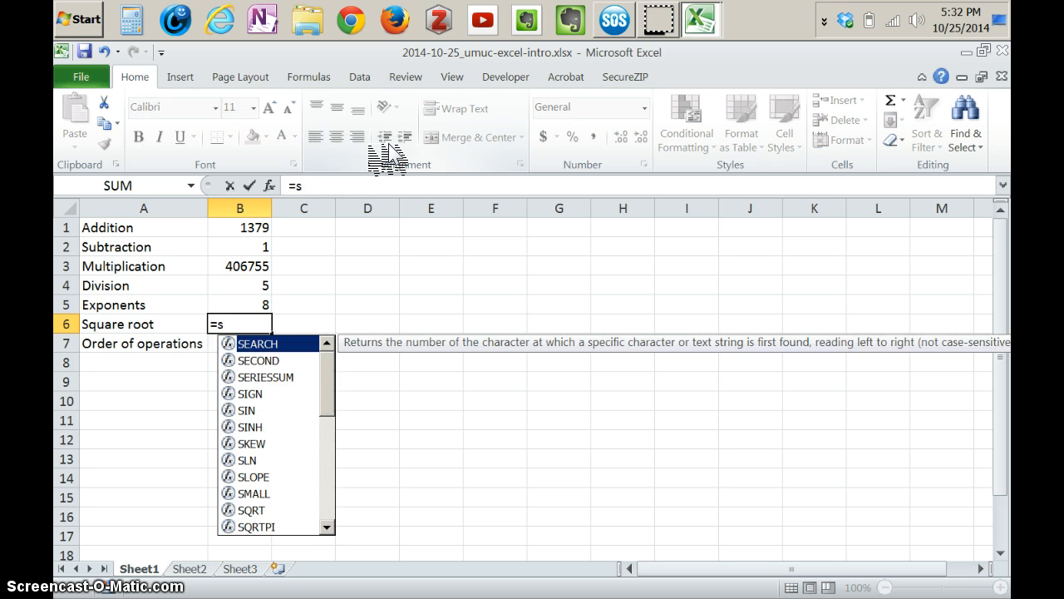
text(qrt)
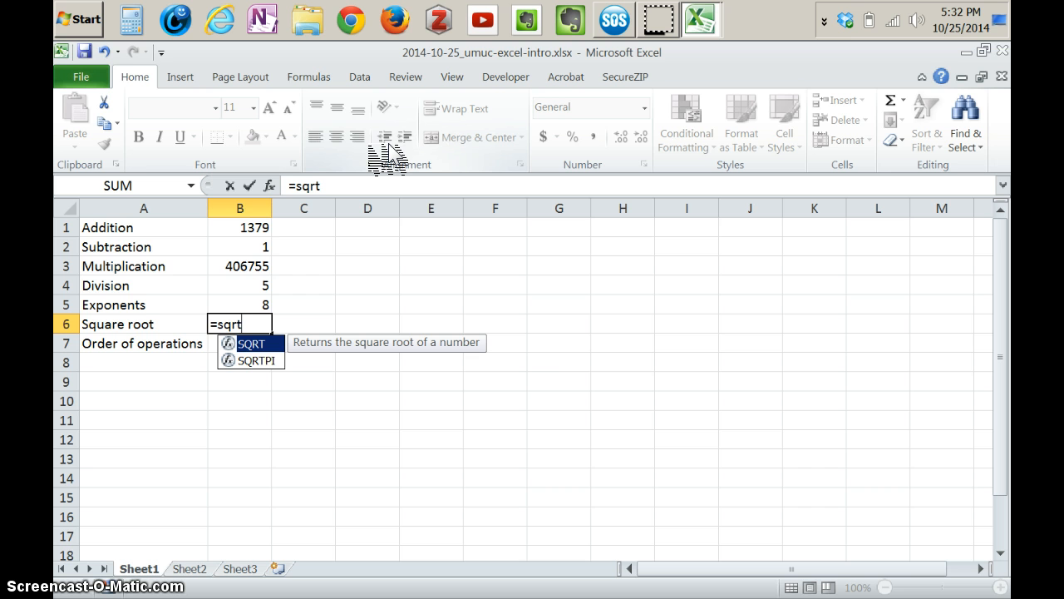
text(4)
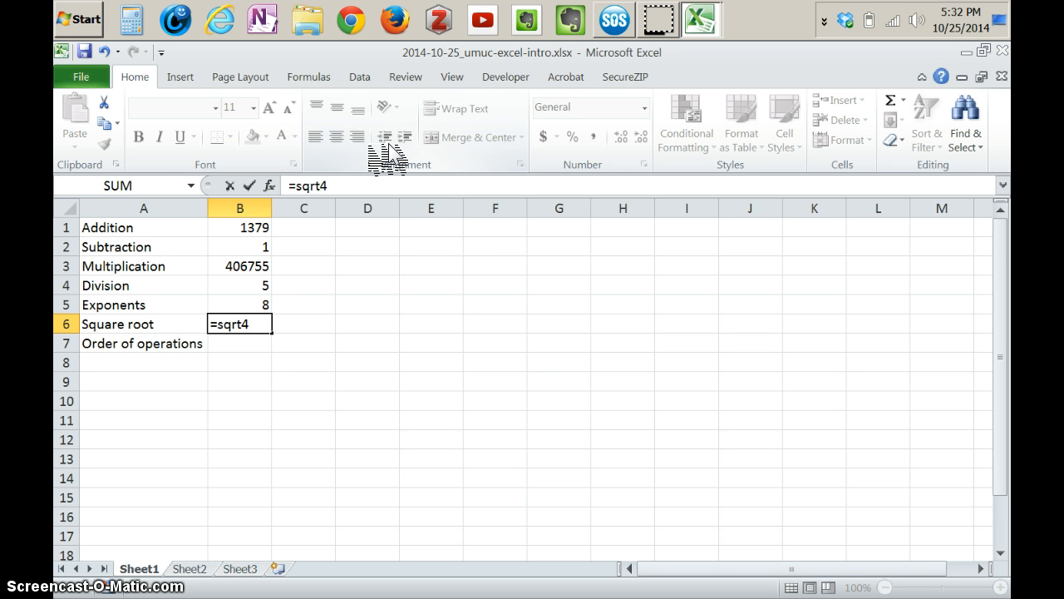
key(BackSpace)
text((4)
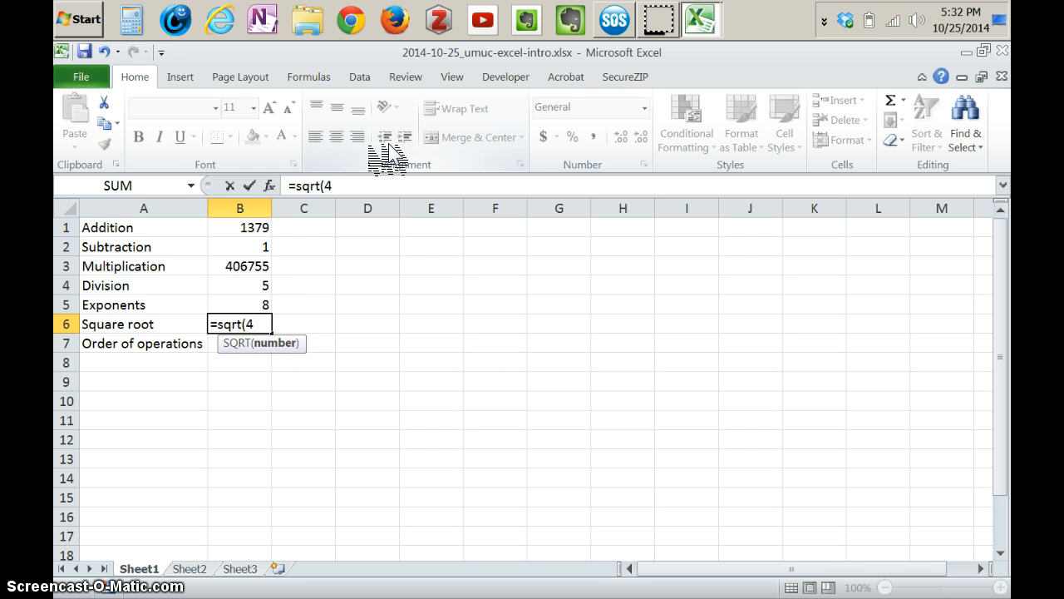
text())
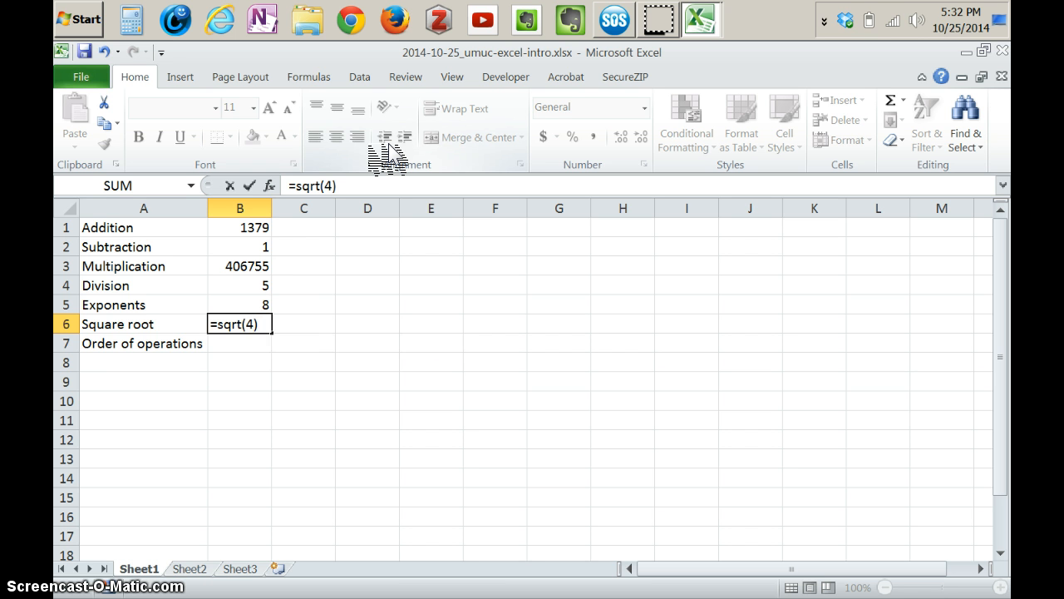
key(Return)
- Change the number inside cell B6's square root formula to 9
key(Up)
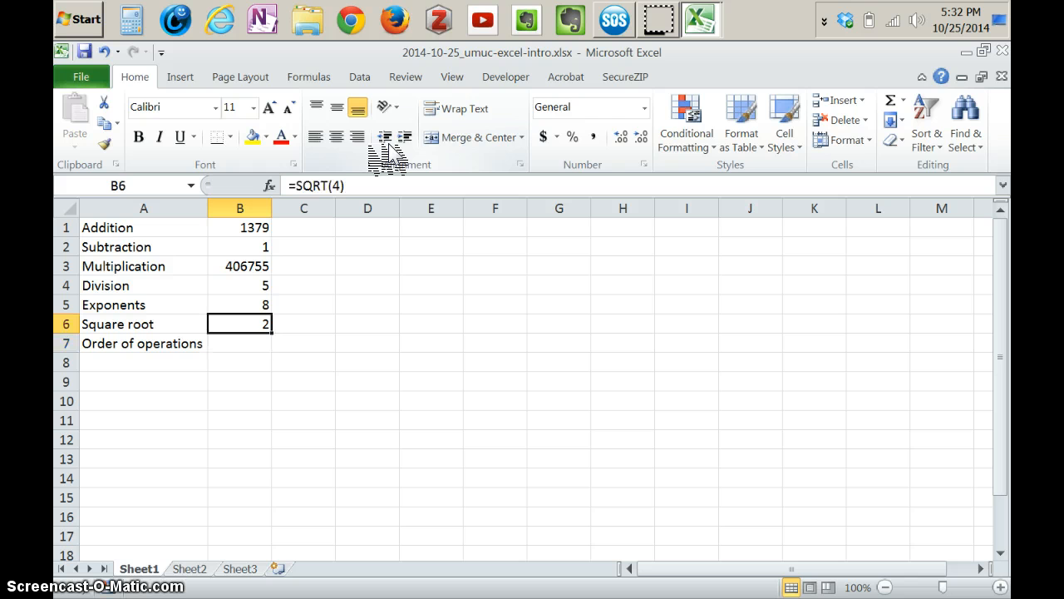
key(F2)
key(Left)
key(BackSpace)
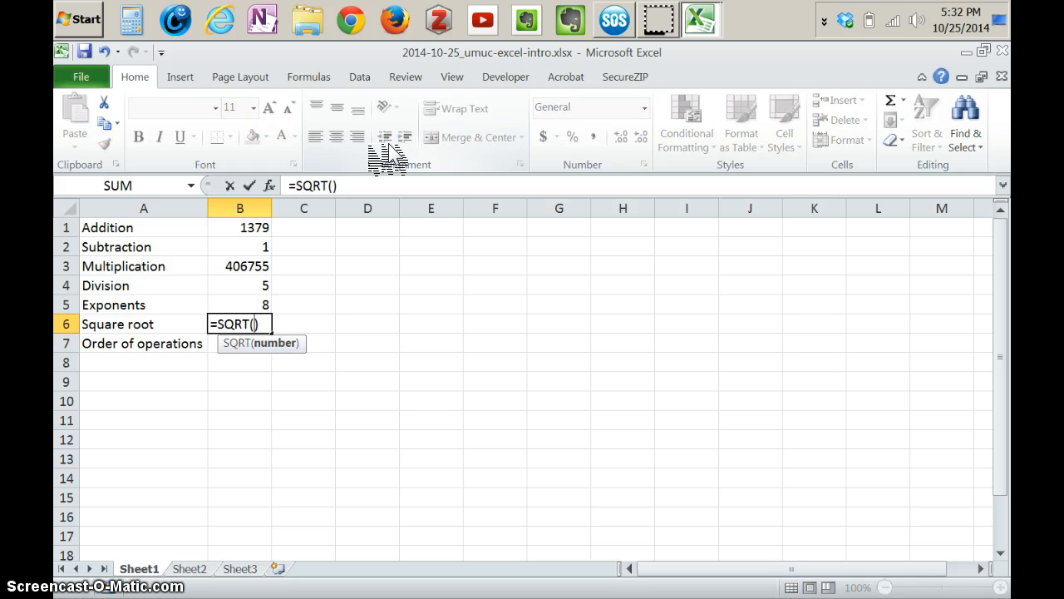
text(9)
key(Return)
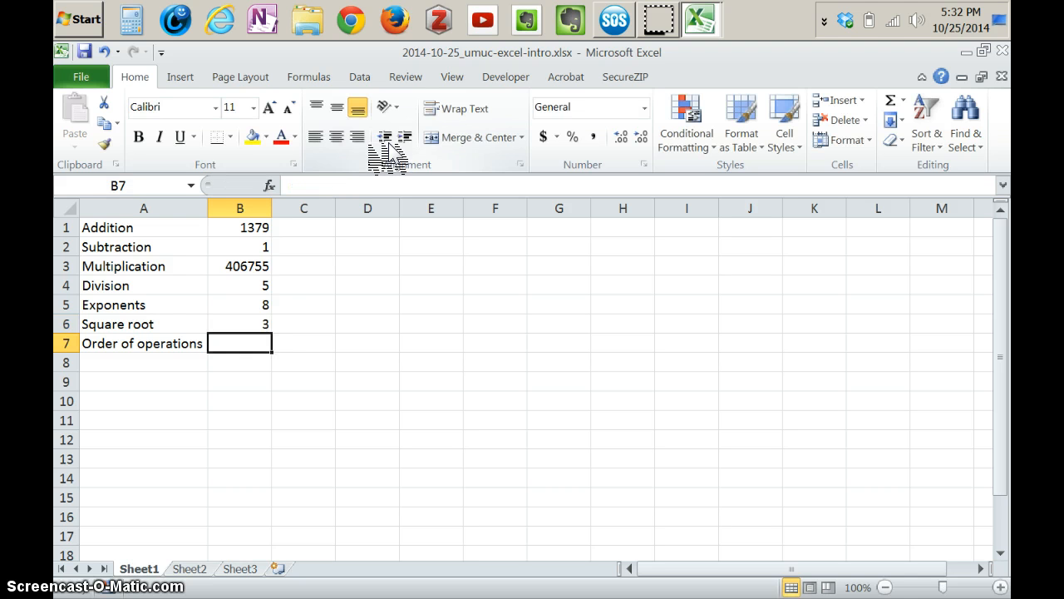
- Reopen the square root formula in cell B6 for editing and erase it completely
key(Up)
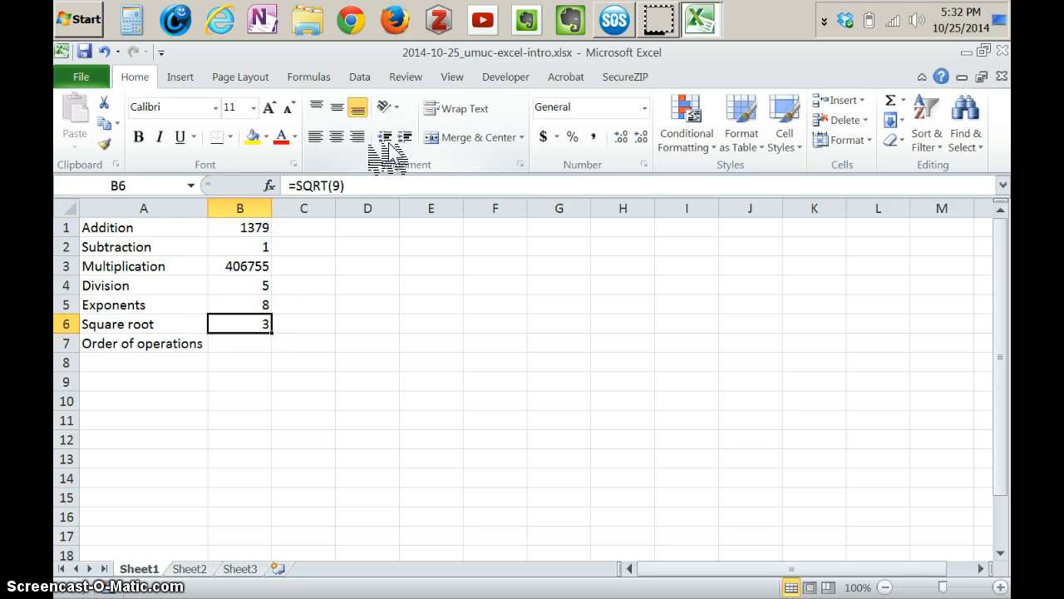
key(F2)
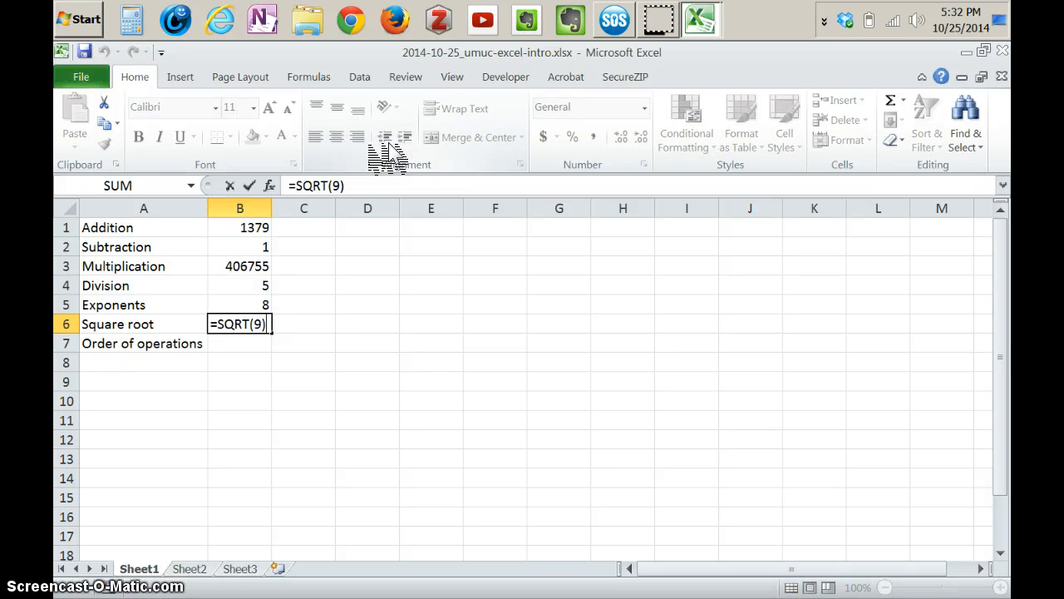
key(Left)
key(Left)
key(Right)
key(Right)
key(BackSpace)
key(BackSpace)
key(BackSpace)
key(BackSpace)
key(BackSpace)
key(BackSpace)
key(BackSpace)
key(BackSpace)
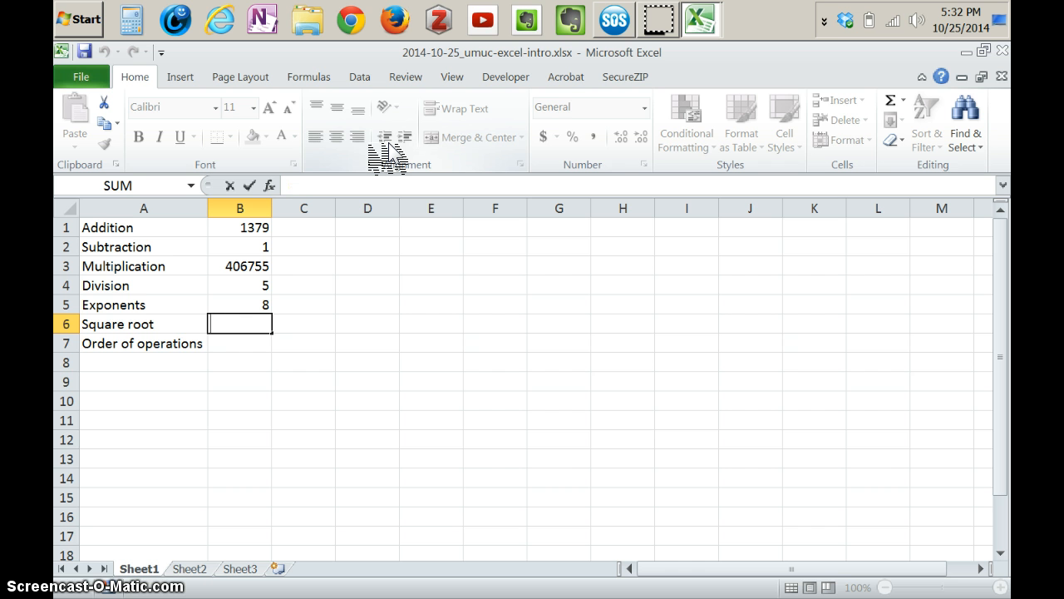
- Begin a formula in cell B6 with =s and browse the suggested functions down to SQRT
text(=s)
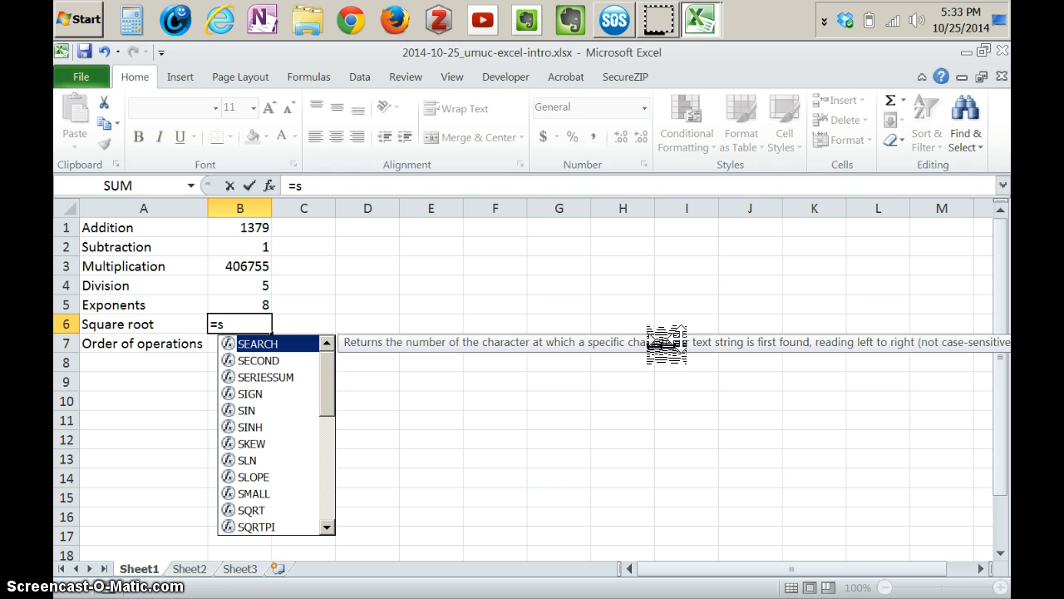
key(Down)
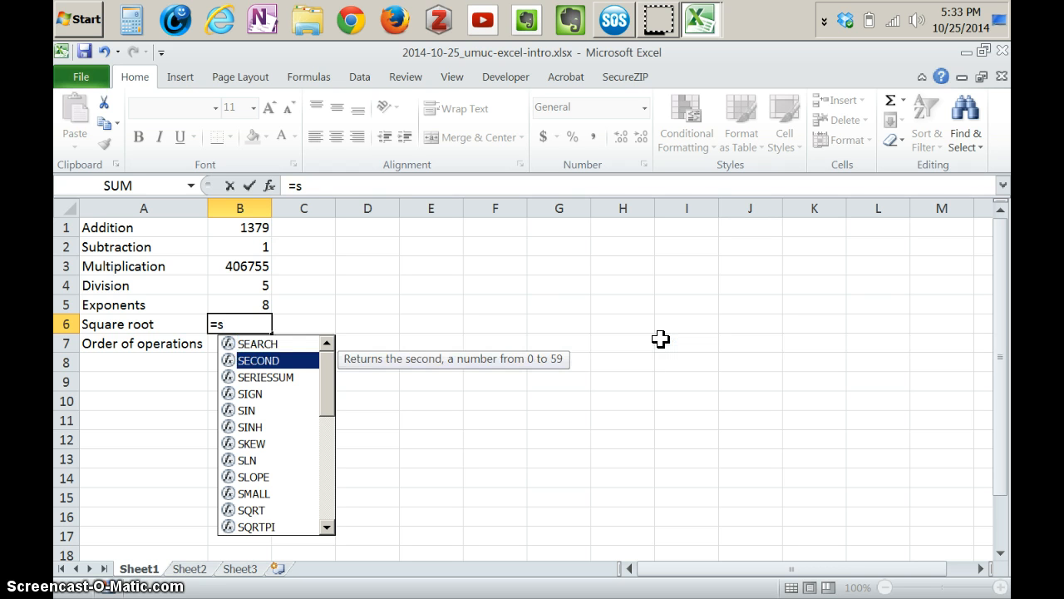
key(Down)
key(Down)
key(Down)
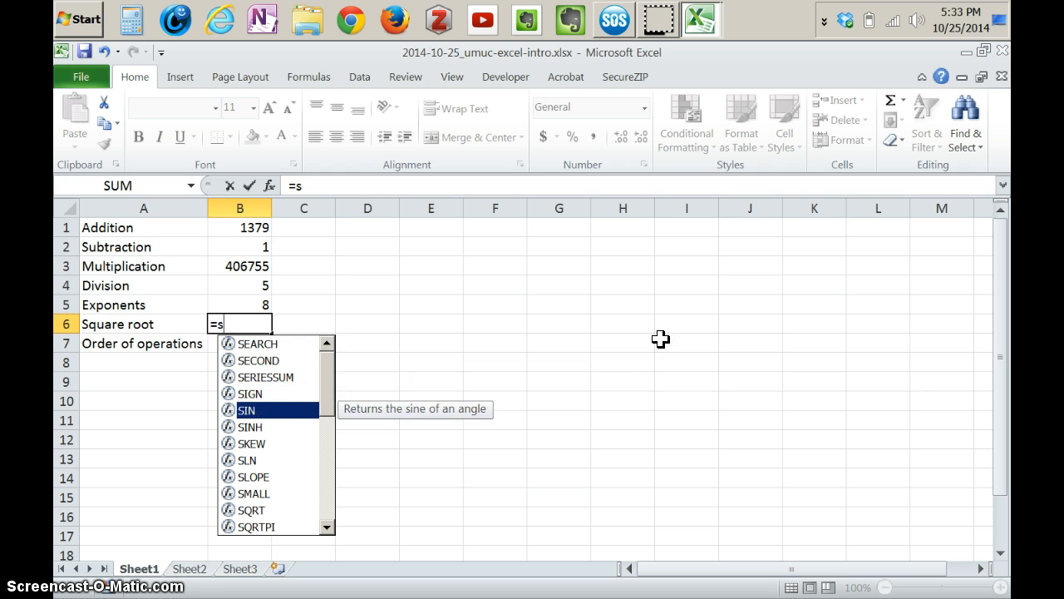
key(Down)
key(Down)
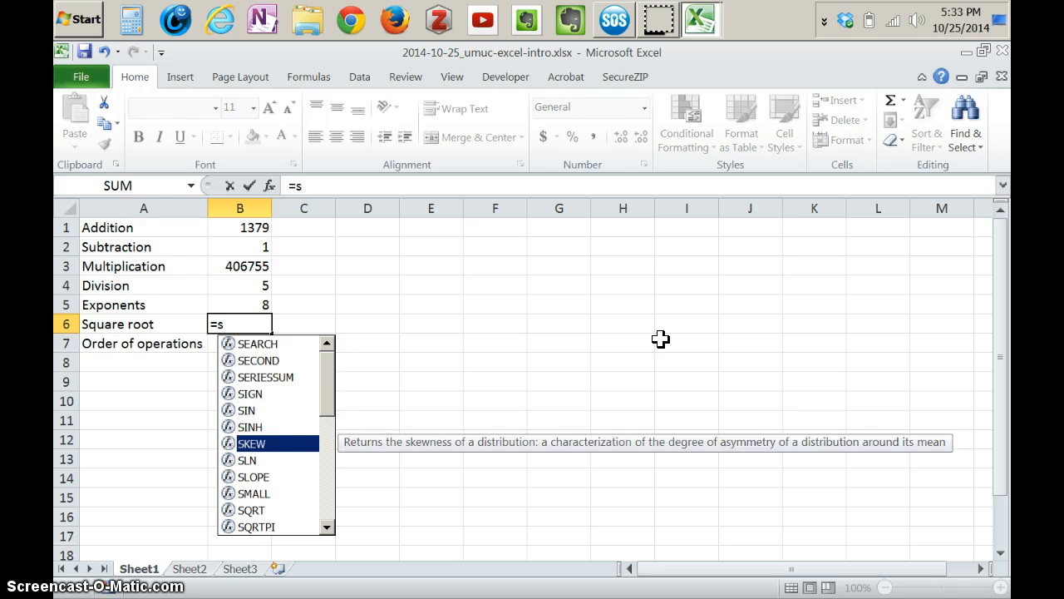
key(Down)
key(Down)
key(Down)
key(Down)
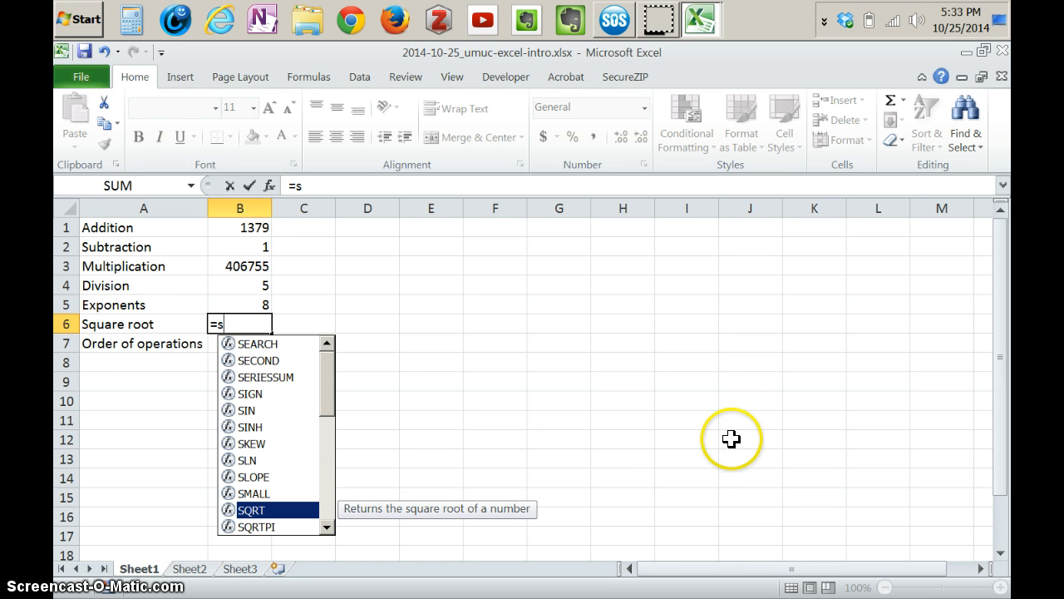
- Complete the formula in cell B6 as =sqrt(9)
text(qrt)
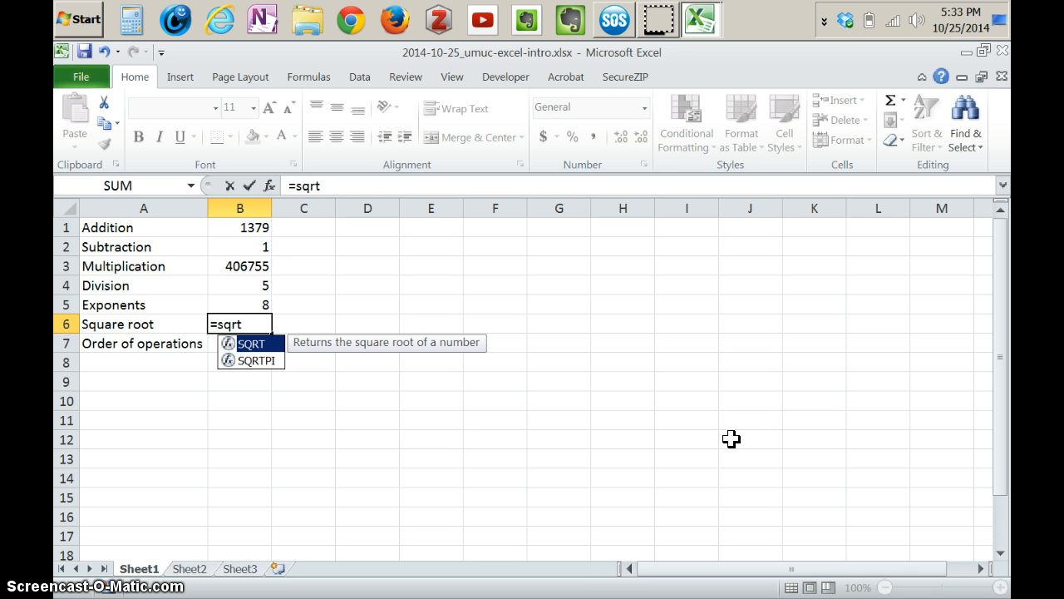
text(()
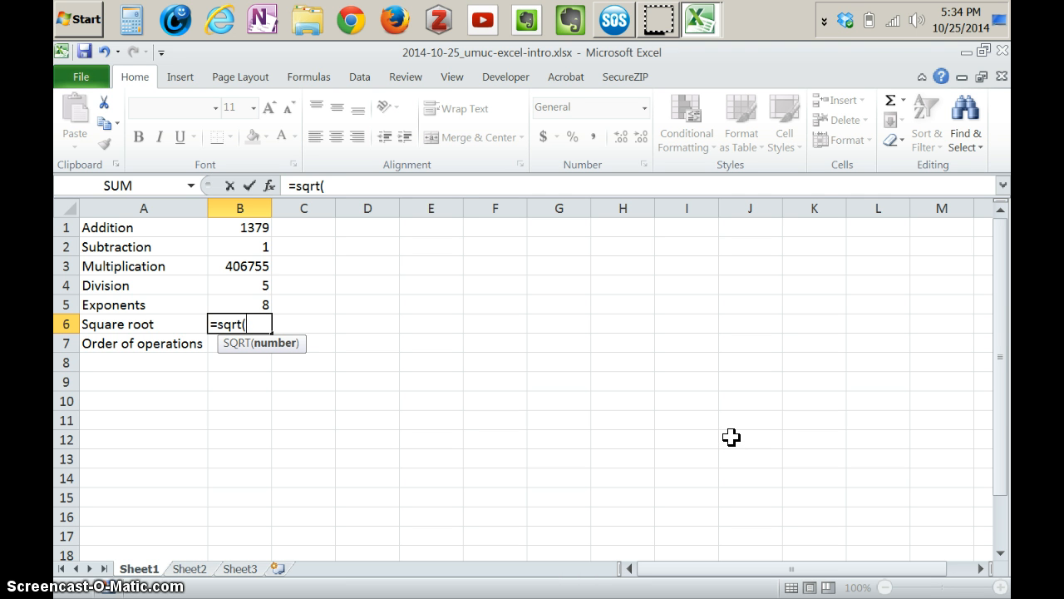
text(9))
key(Return)
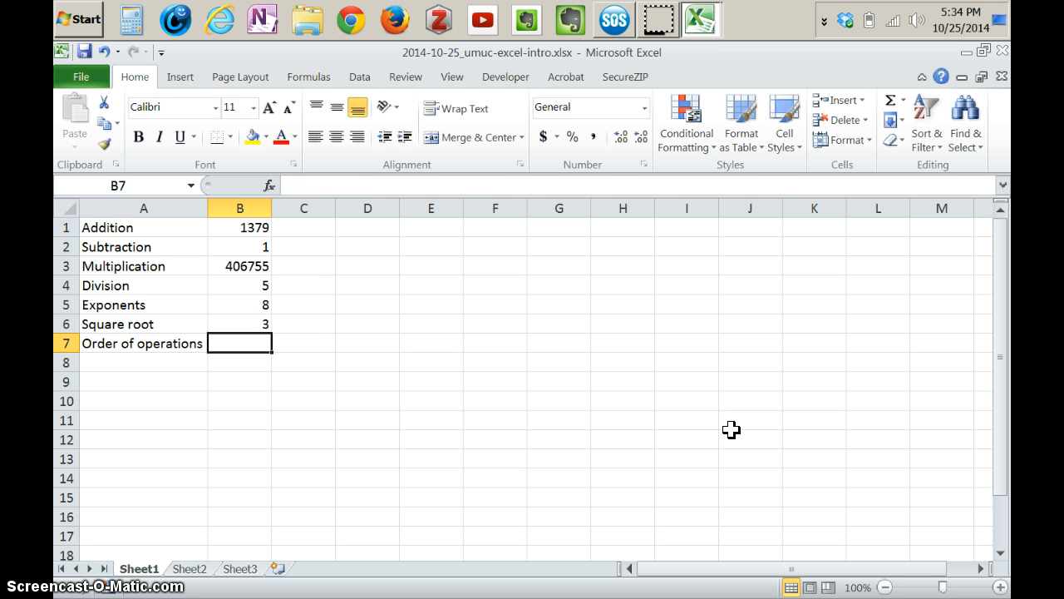
- Change the number inside cell B6's square root formula to 8
key(Up)
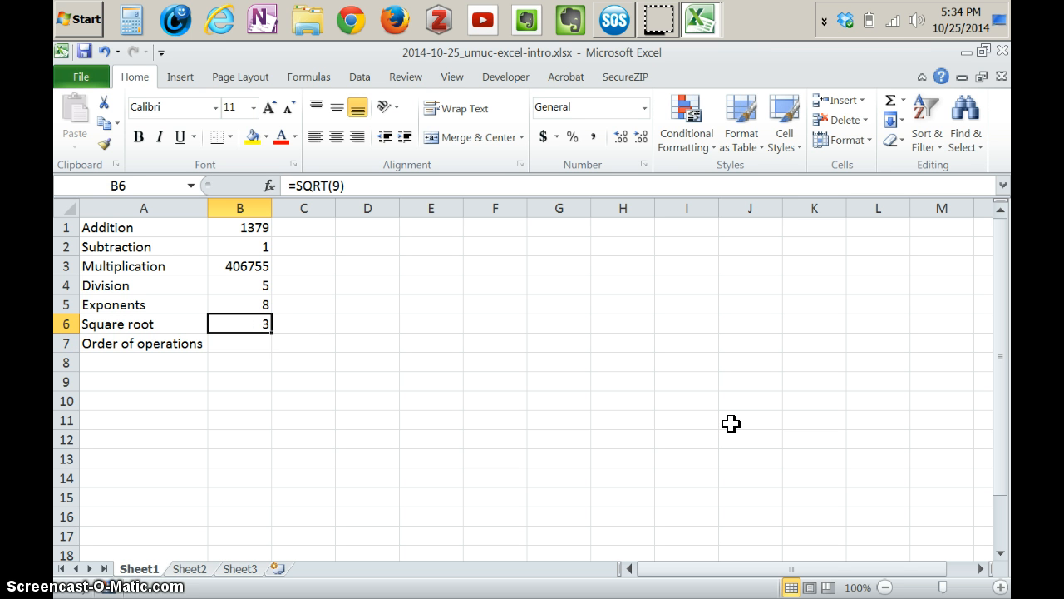
key(F2)
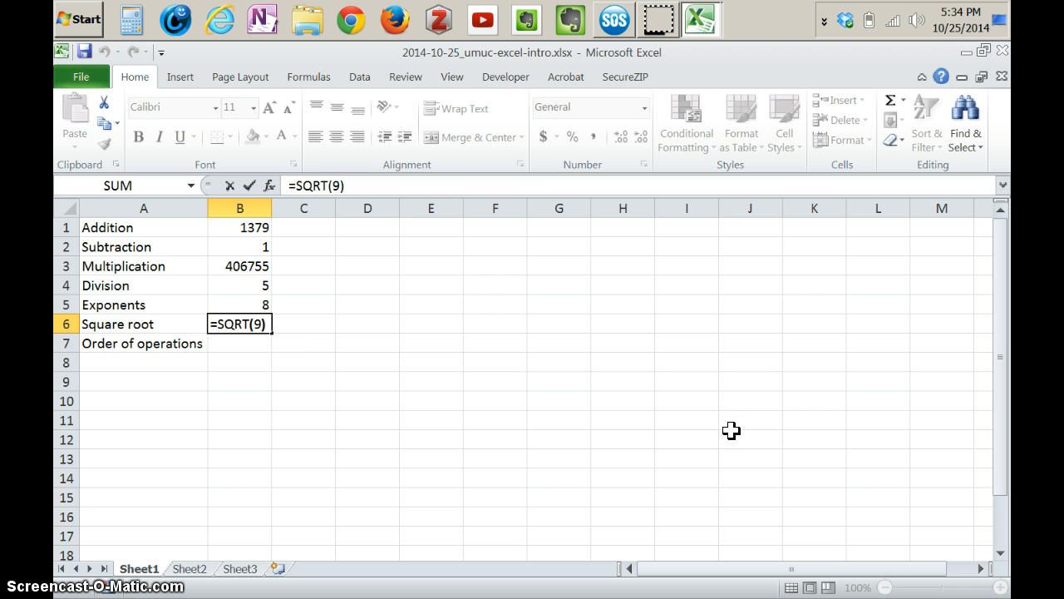
key(Left)
key(BackSpace)
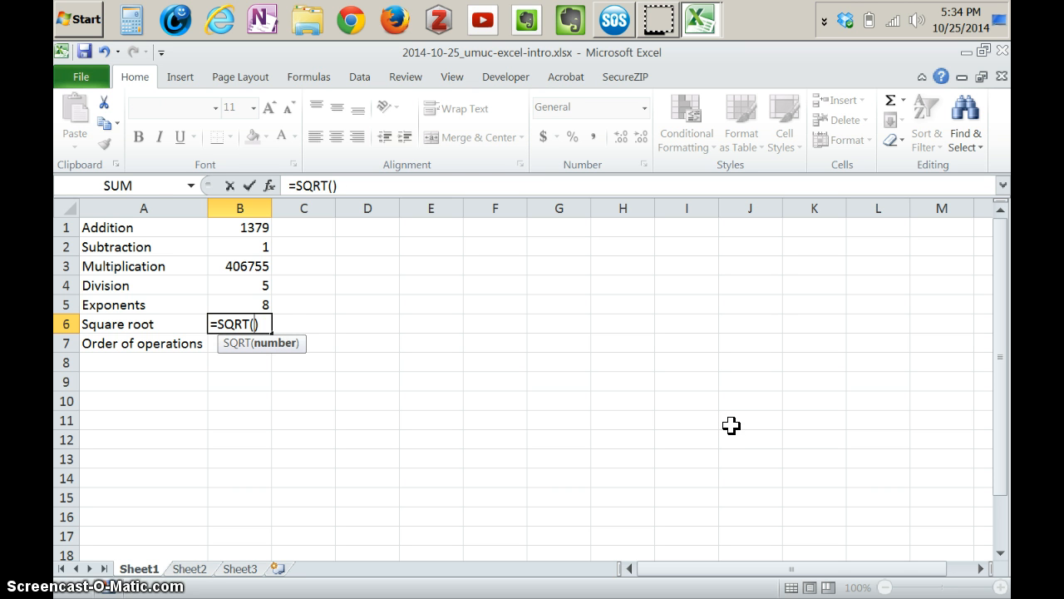
text(8)
key(Return)
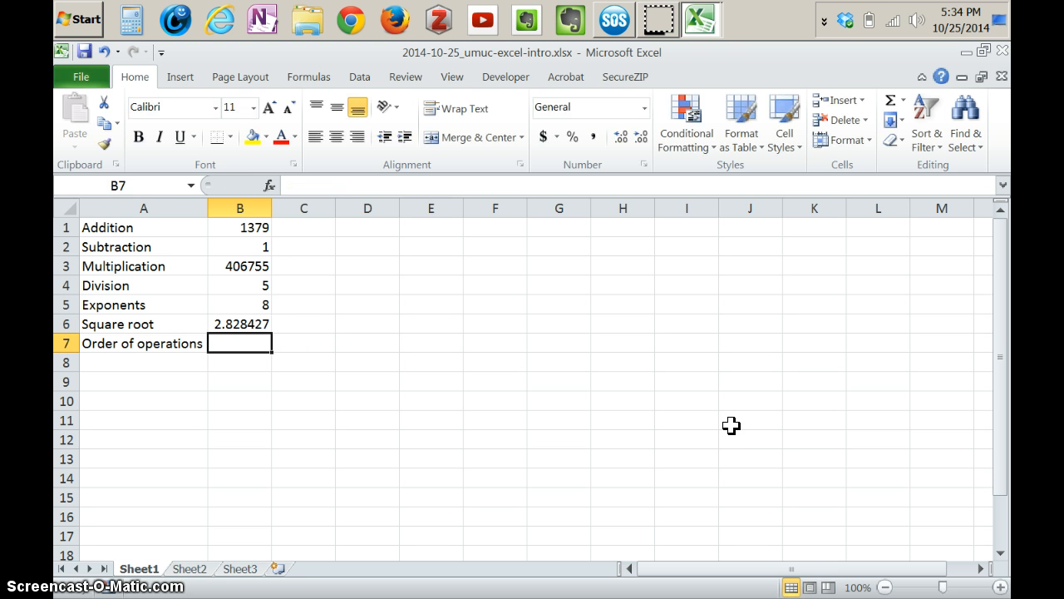
- Rewrite cell B6's square root formula without parentheses so that it reads =SQRT8
key(Up)
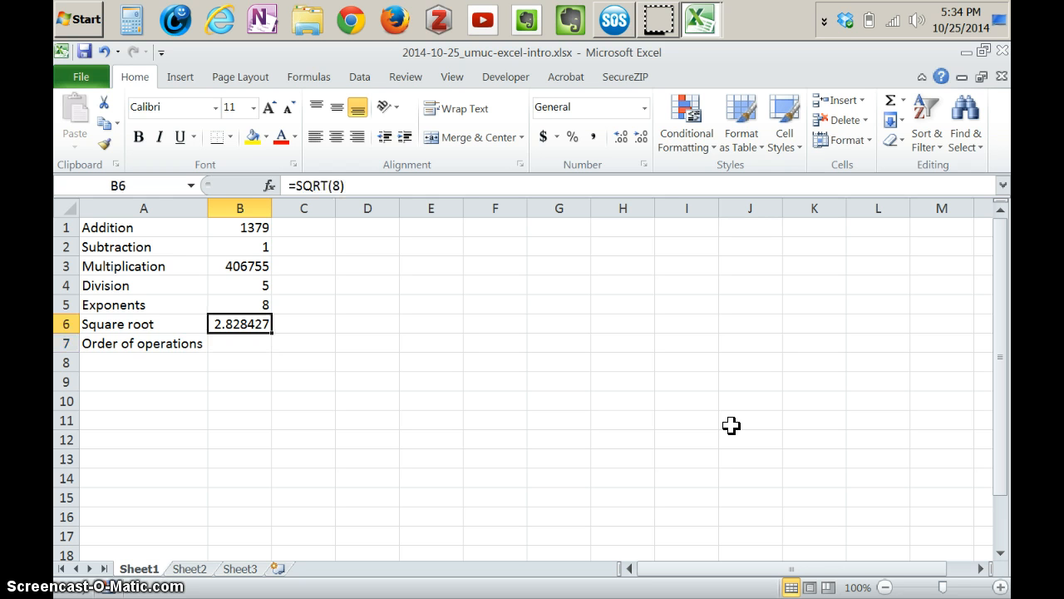
key(F2)
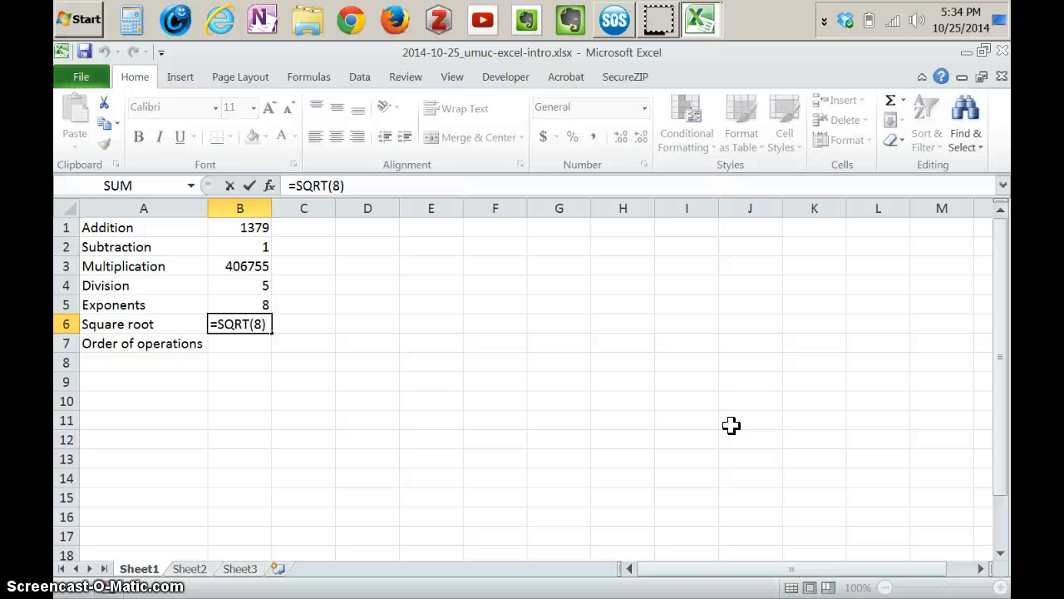
key(BackSpace)
key(BackSpace)
key(BackSpace)
key(BackSpace)
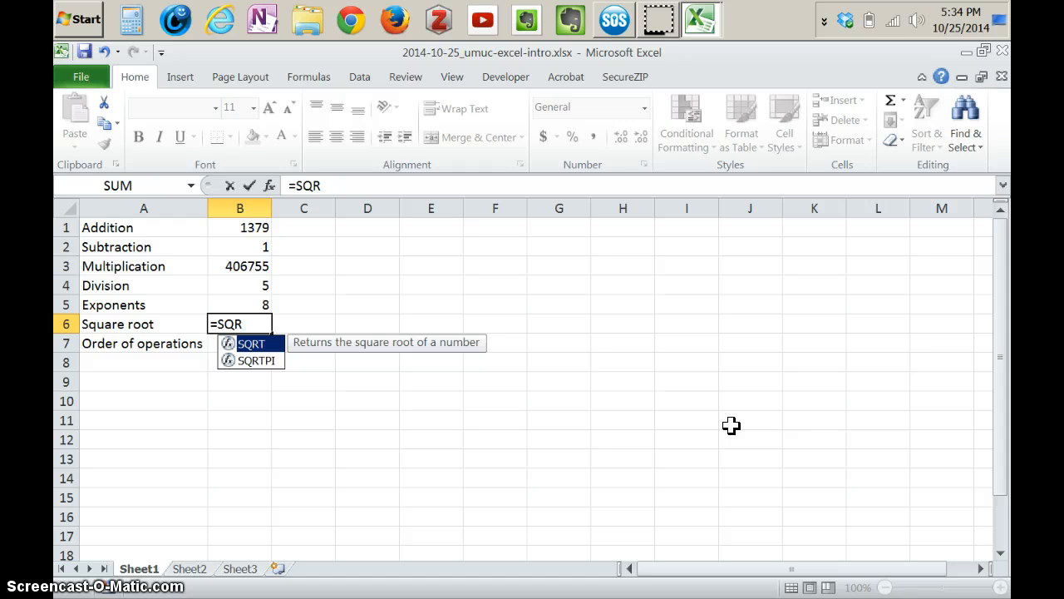
text(T8)
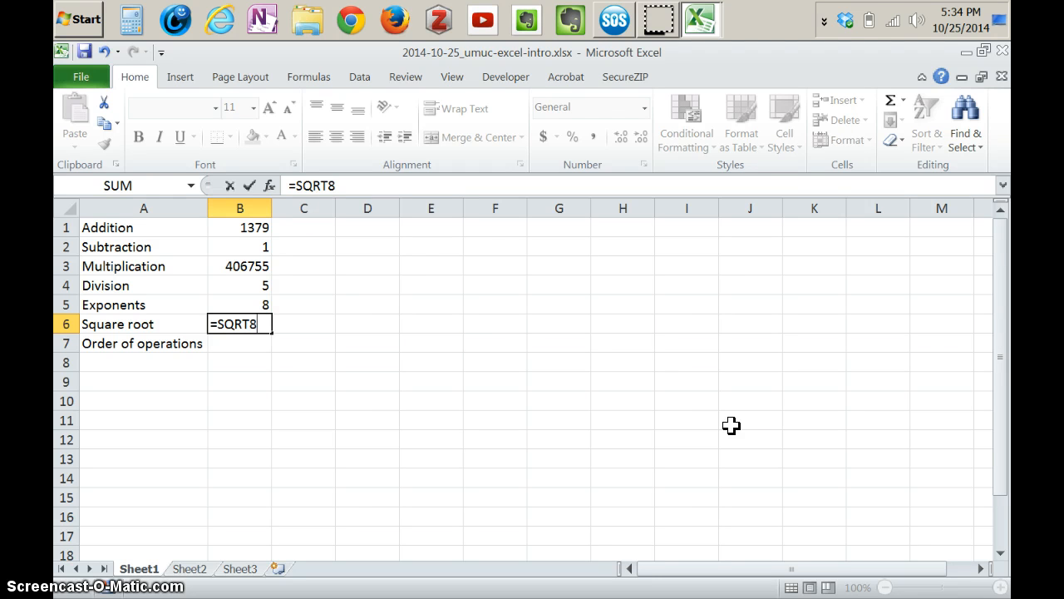
key(Return)
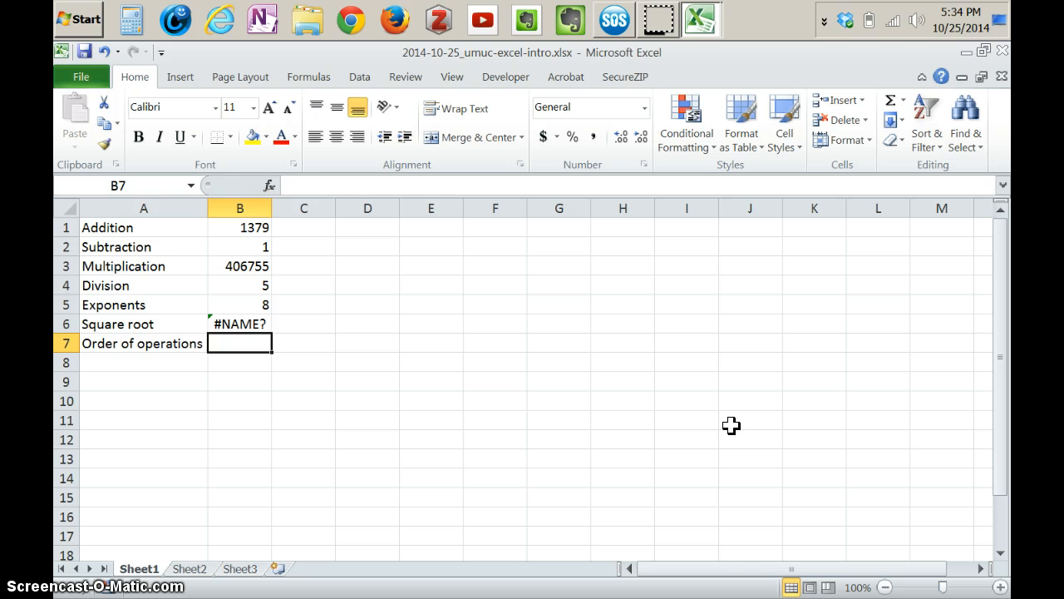
- Examine cell B6's formula and the error-checking choices offered for it, leaving the formula as it is
key(Up)
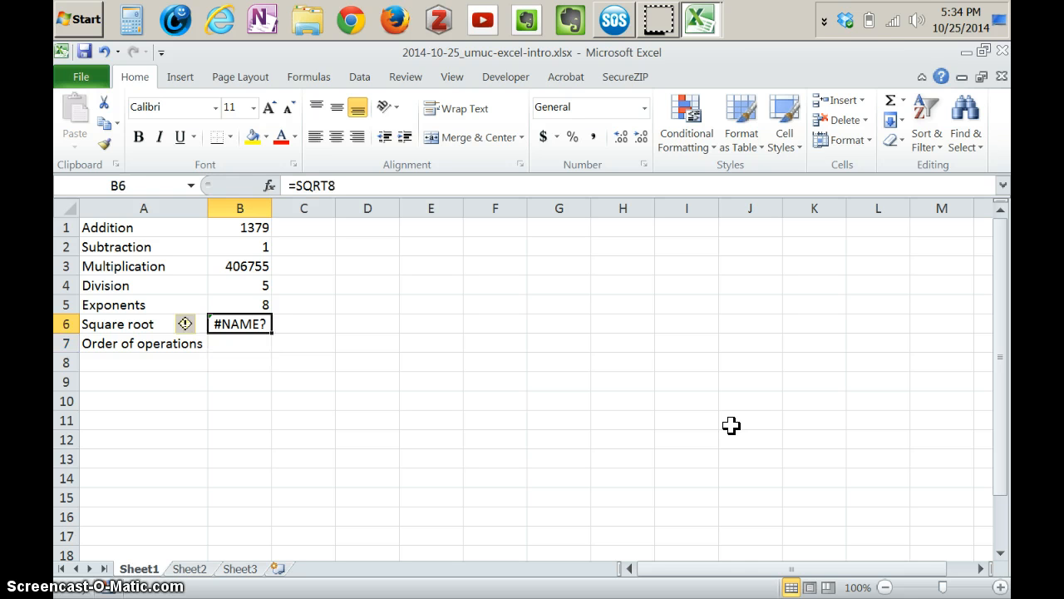
key(F2)
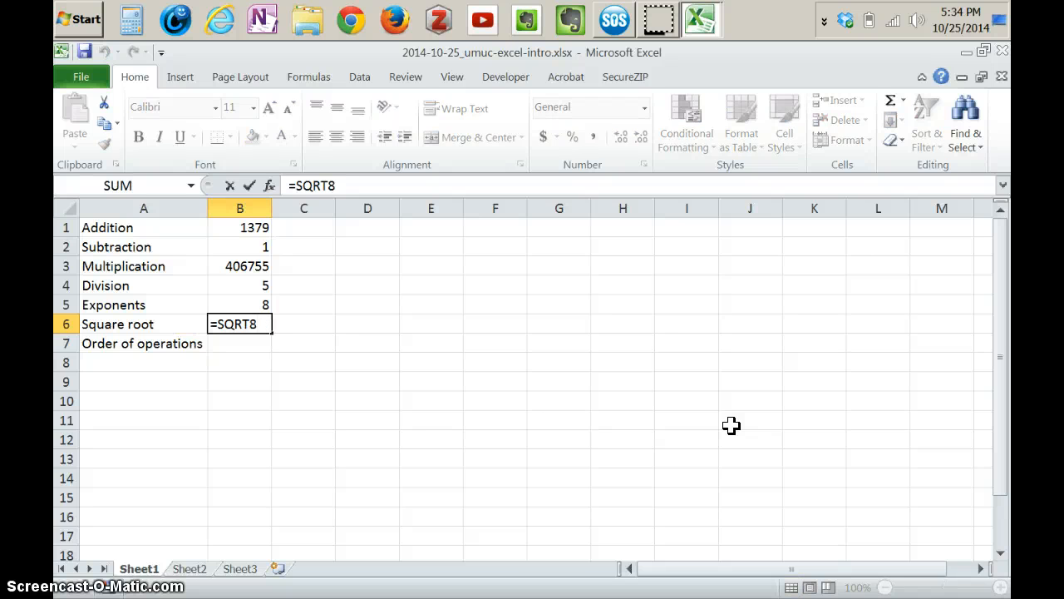
key(Return)
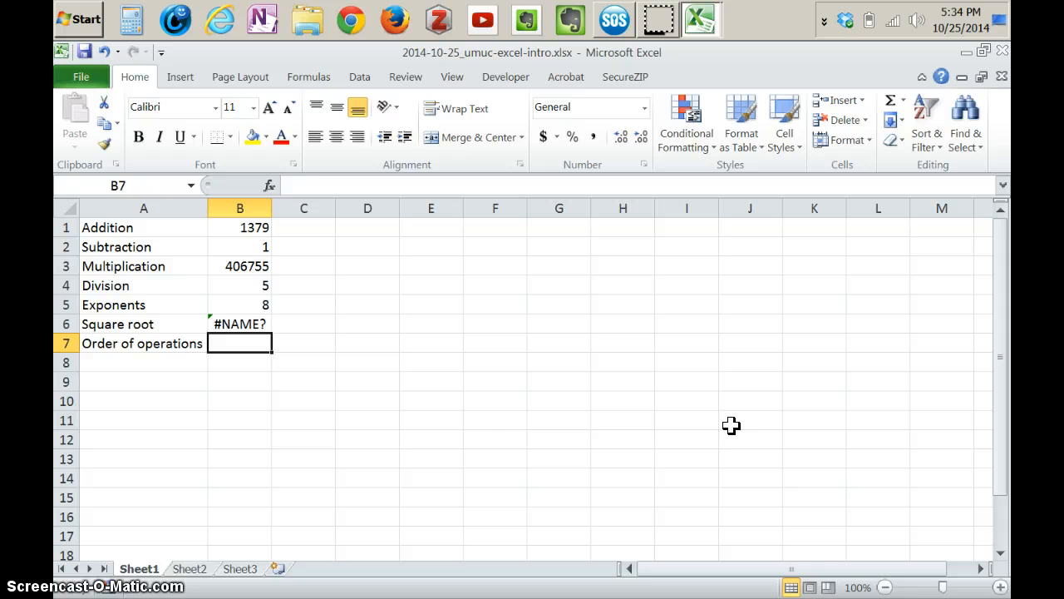
key(Up)
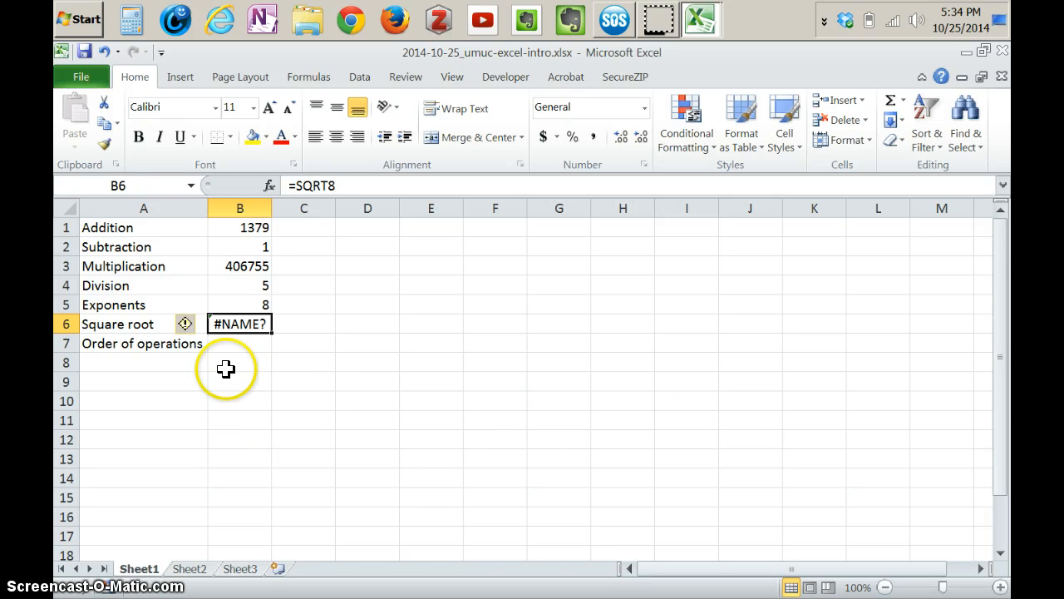
mouse_move(215, 335)
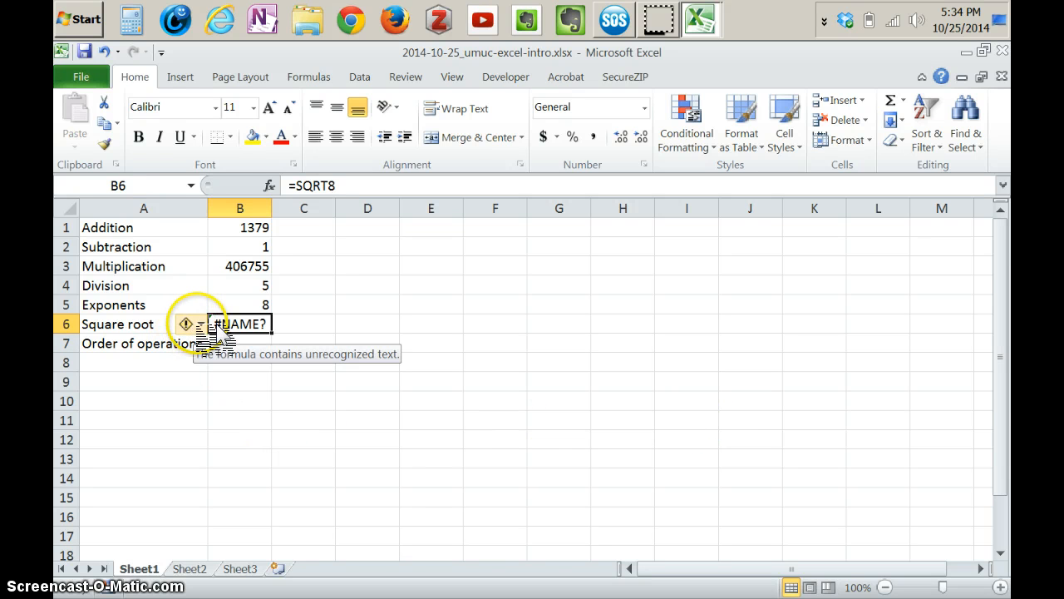
click(220, 327)
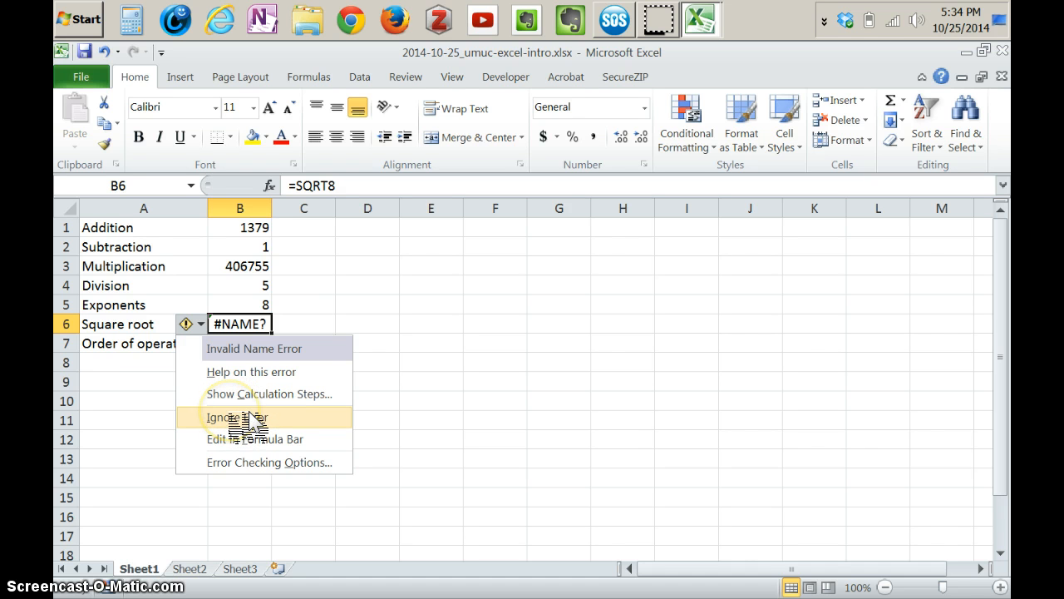
click(391, 318)
click(341, 337)
click(252, 324)
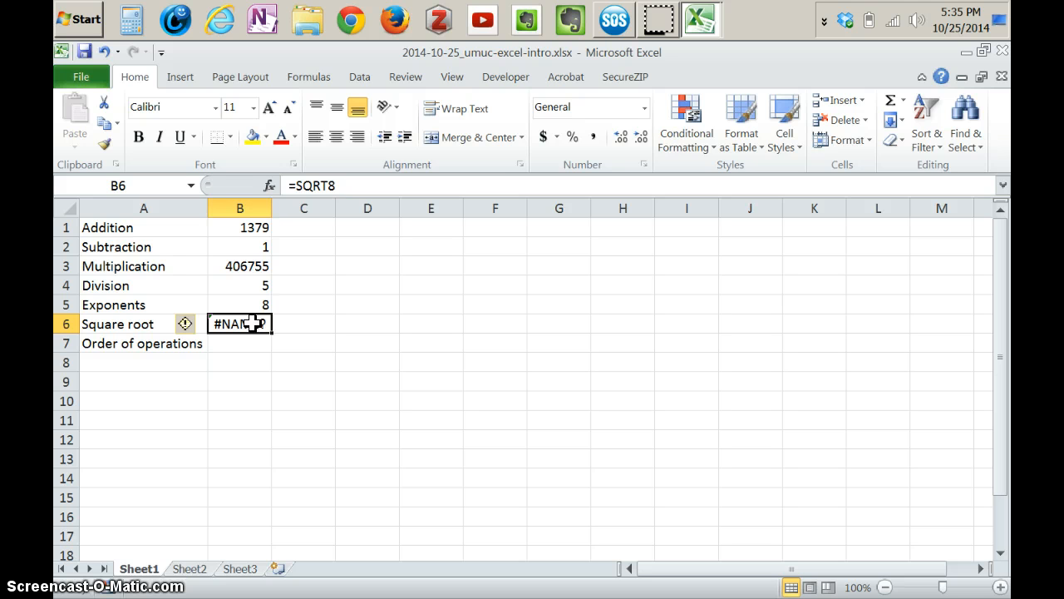
- Replace the faulty formula in cell B6 with =sqrt(9)
text(s)
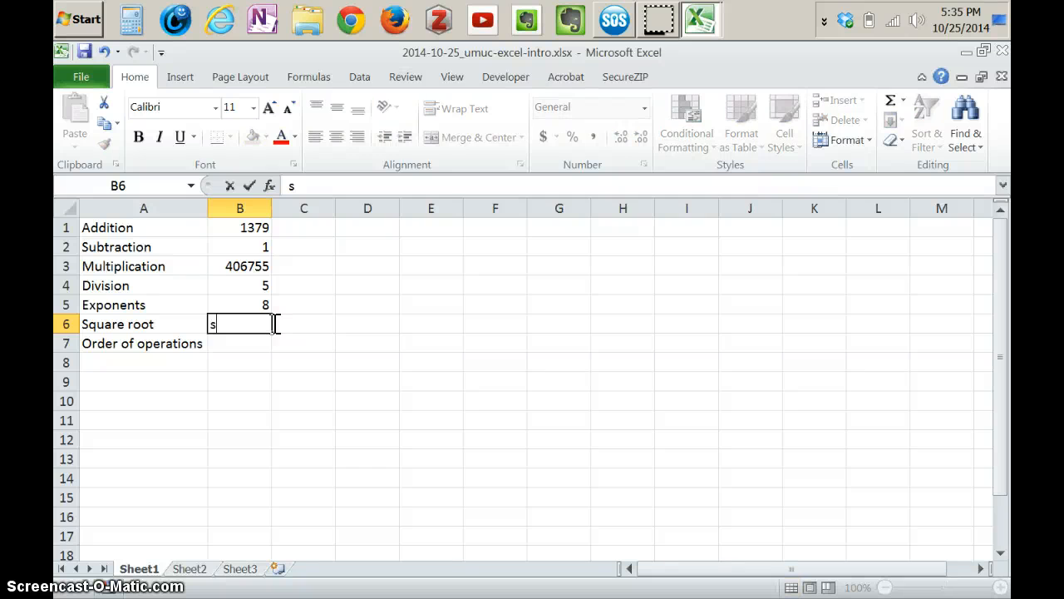
key(BackSpace)
text(=sq)
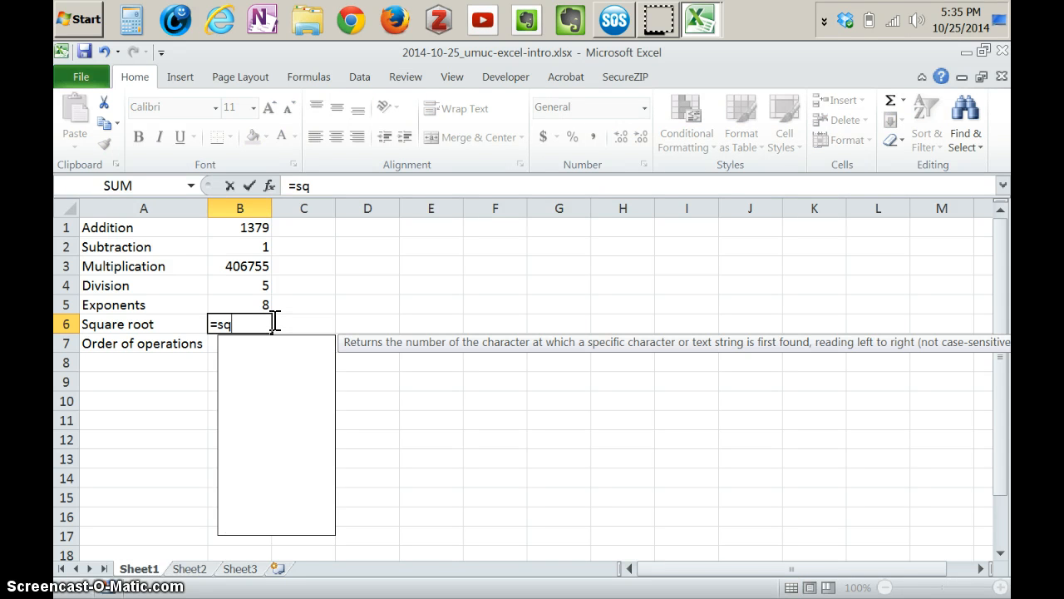
text(rt(9))
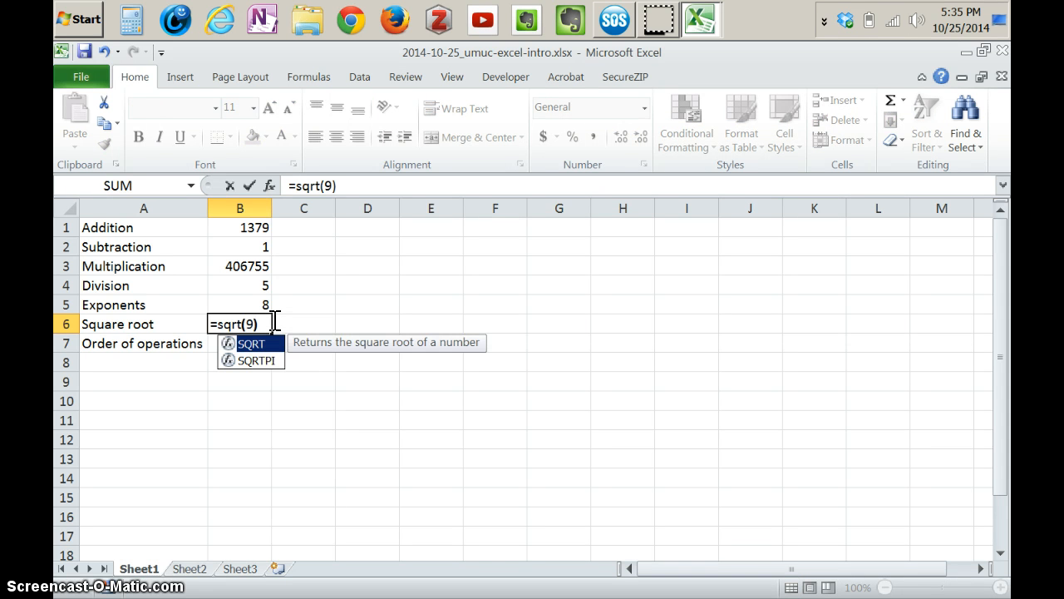
key(Return)
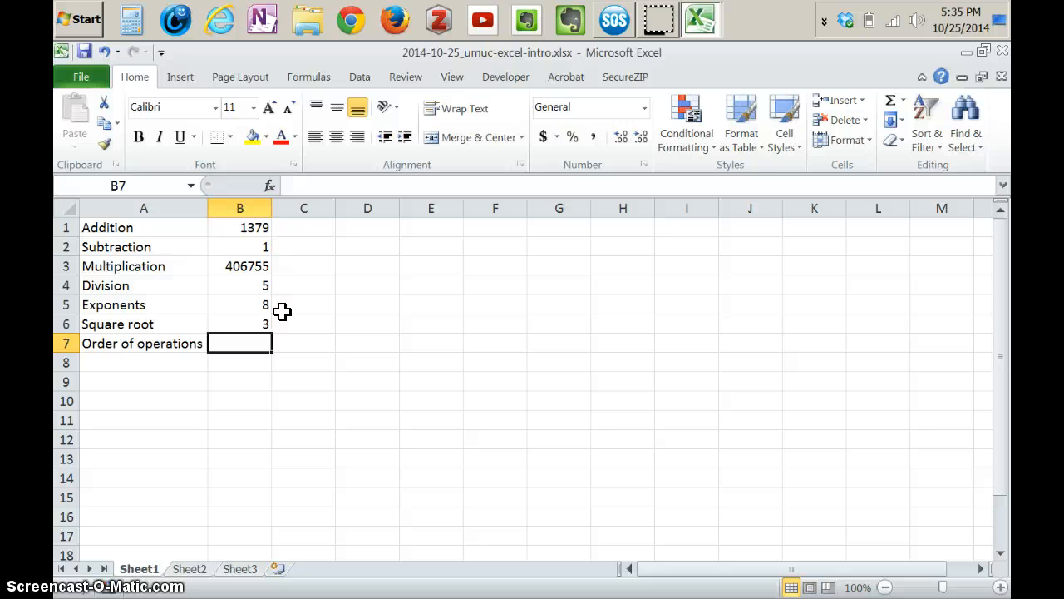
- Enter the formula =(10/2)/(3*4) in cell B7 beside the Order of operations label
text(=)
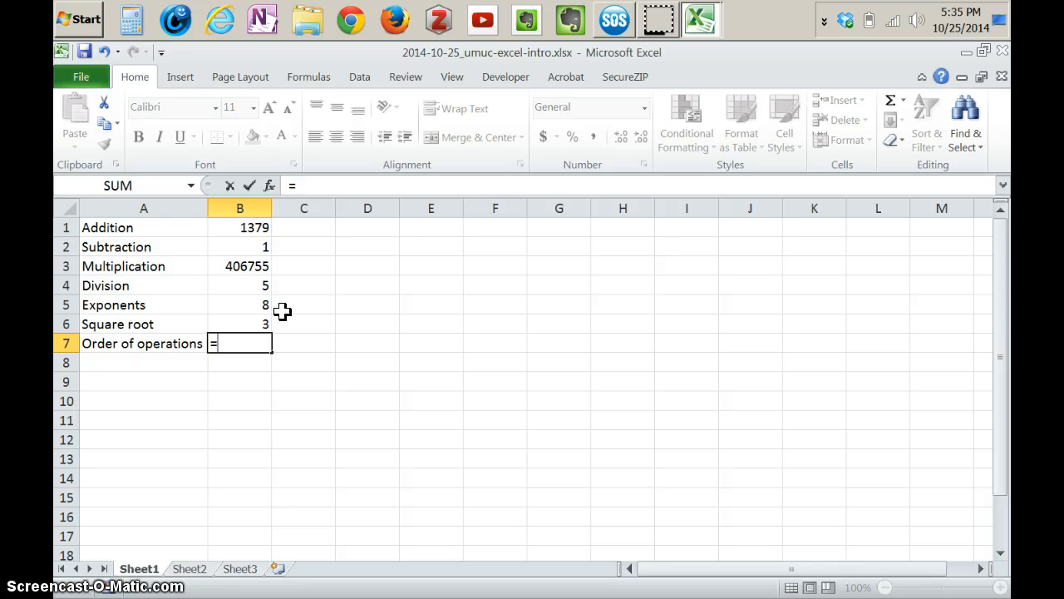
text(()
text(10/2)
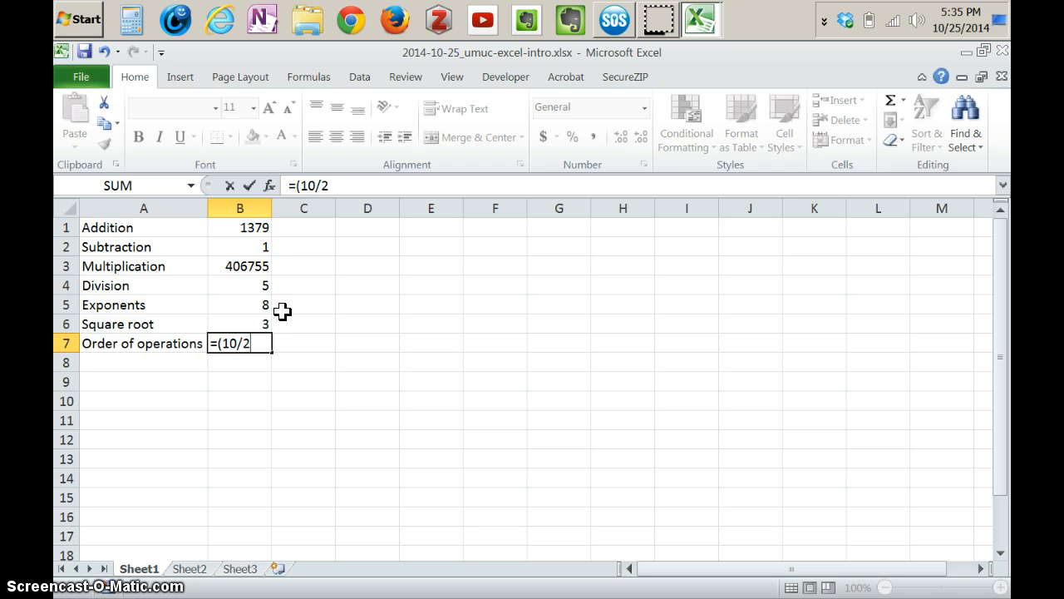
text()/)
text((3*4))
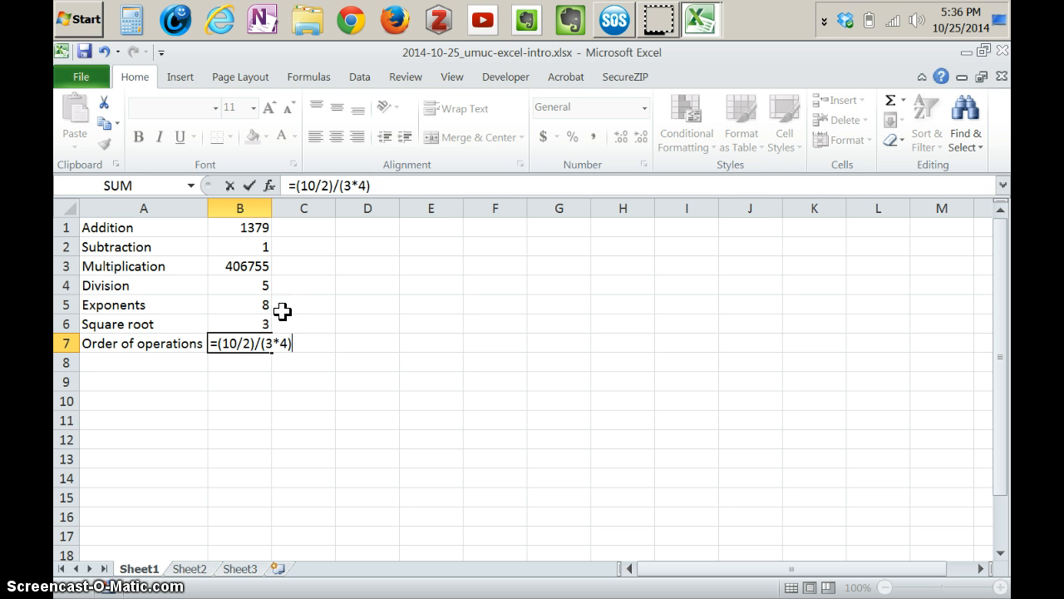
key(Return)
- Open cell B7's formula and step through its two parenthesised parts to examine the order of operations, leaving it unedited
key(Up)
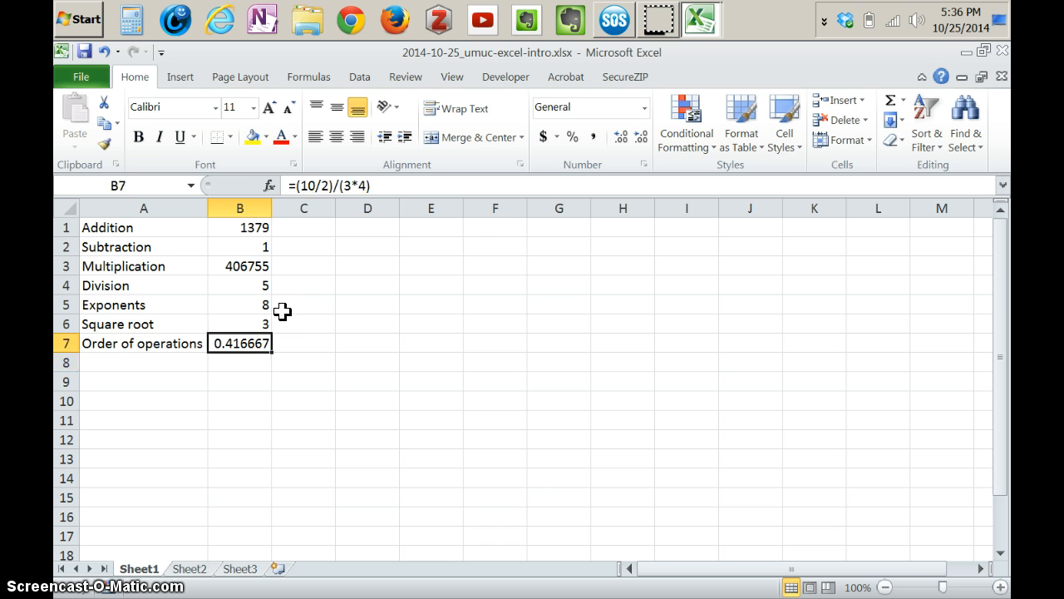
key(F2)
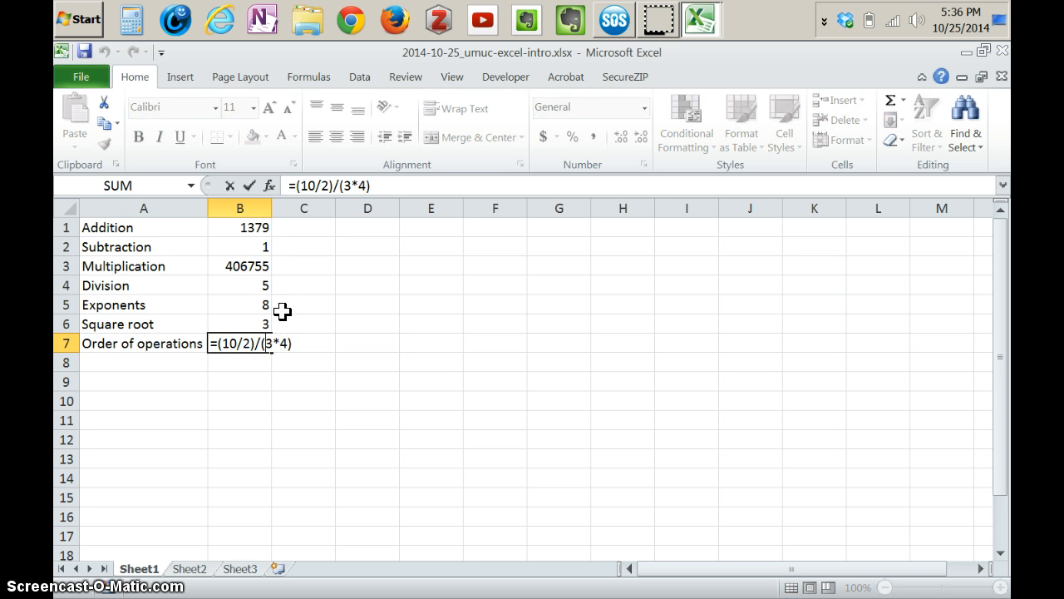
key(Left)
key(Left)
key(Left)
key(Left)
key(Left)
key(Left)
key(Left)
key(Left)
key(Left)
key(Right)
key(Right)
key(Right)
key(Right)
key(Right)
key(Right)
key(Right)
key(Left)
key(Left)
key(Left)
key(Left)
key(Left)
key(Left)
key(Right)
key(Right)
key(Right)
key(Right)
key(Right)
key(Right)
key(Right)
key(Right)
key(Right)
key(Right)
key(Right)
key(Right)
key(Left)
key(Left)
key(Return)
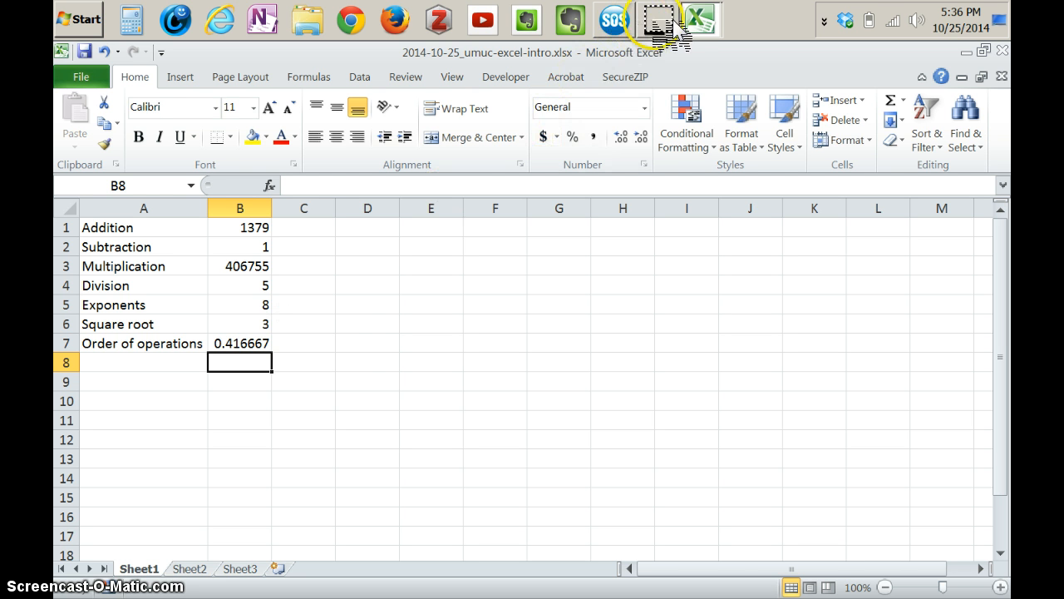
key(Up)
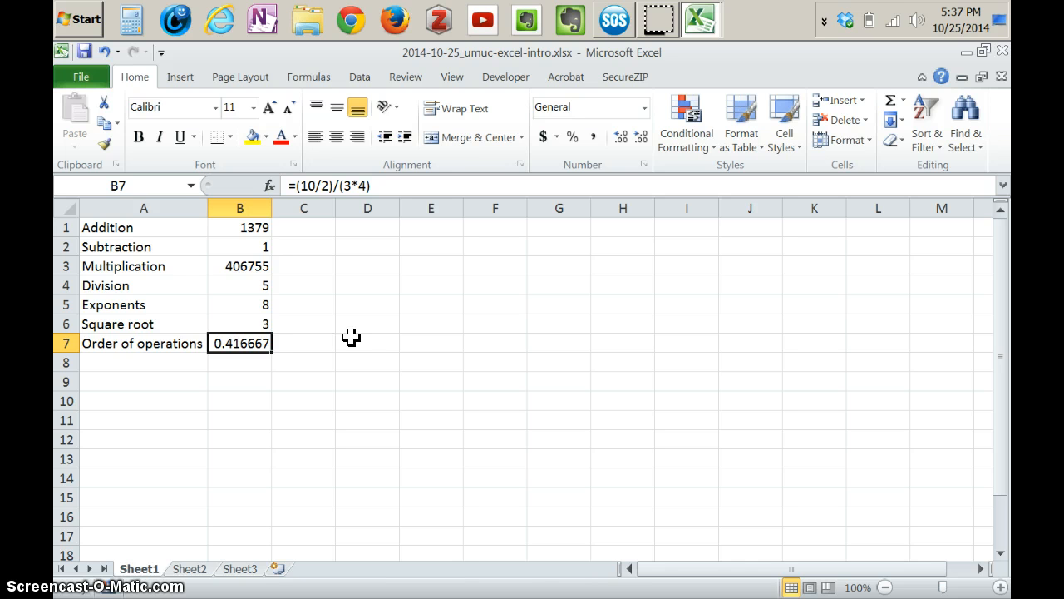
- Copy the order of operations formula from cell B7 into cell B8
key(ctrl+c)
key(Down)
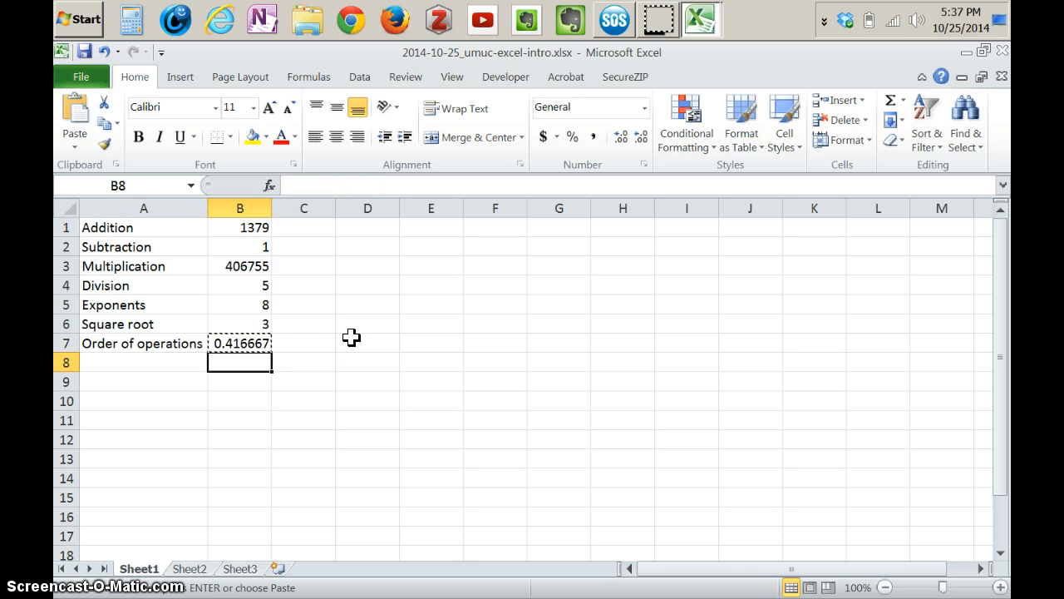
key(ctrl+v)
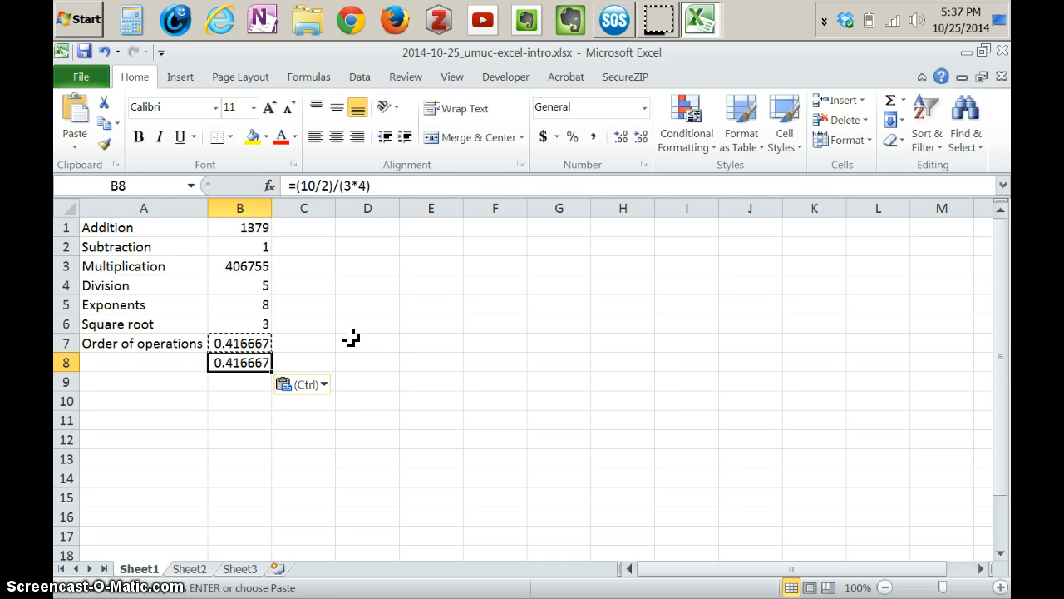
- Remove the parentheses around 10/2 in cell B8's formula
key(F2)
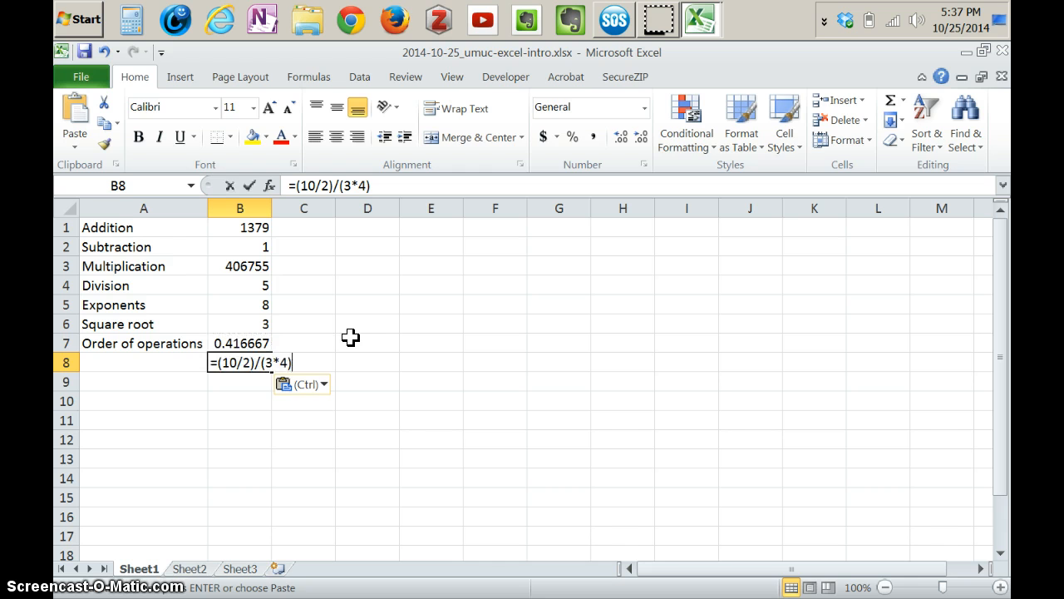
key(Left)
key(Left)
key(Left)
key(Left)
key(Left)
key(Left)
key(Left)
key(Left)
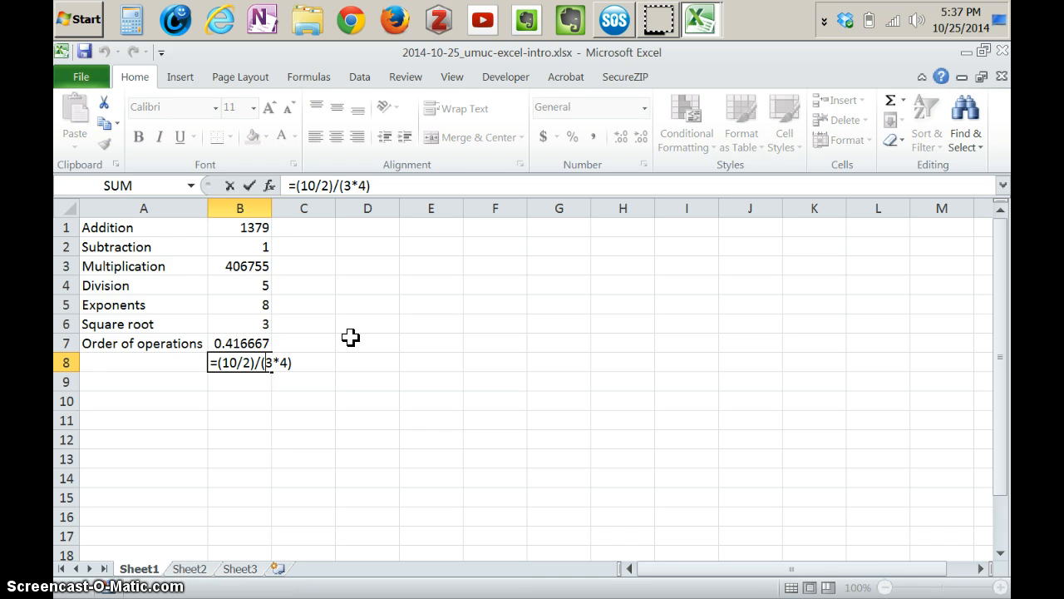
key(Left)
key(Left)
key(Left)
key(Left)
key(BackSpace)
key(Right)
key(Right)
key(Right)
key(Right)
key(Right)
key(Right)
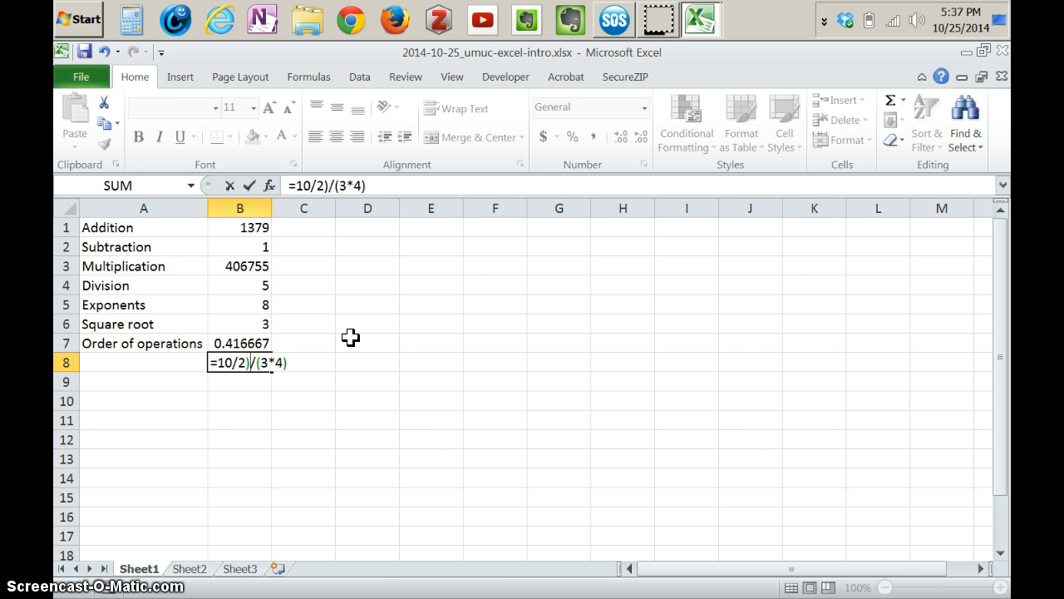
key(Left)
key(BackSpace)
- Remove the parentheses around 3*4 in cell B8 and enter the formula as =10/2/3*4
key(Right)
key(Right)
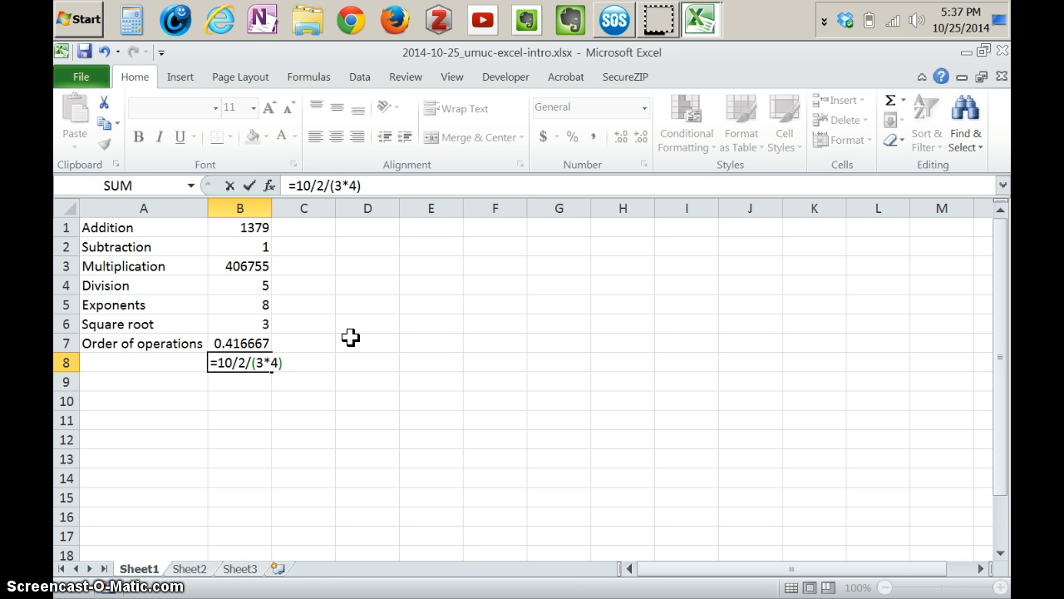
key(Right)
key(Right)
key(Right)
key(BackSpace)
key(Right)
key(Right)
key(Right)
key(Right)
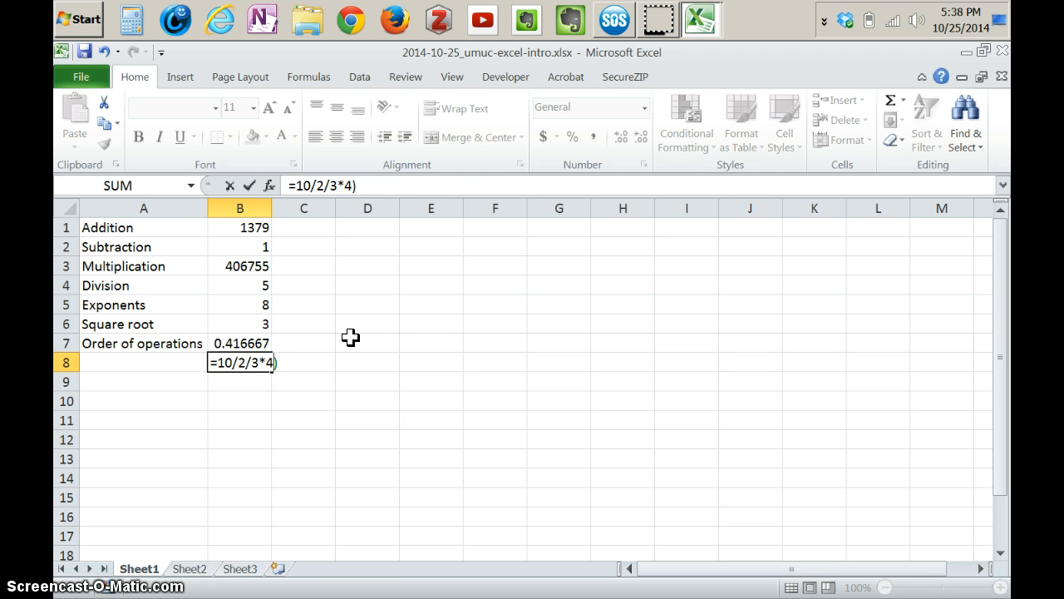
key(BackSpace)
key(Return)
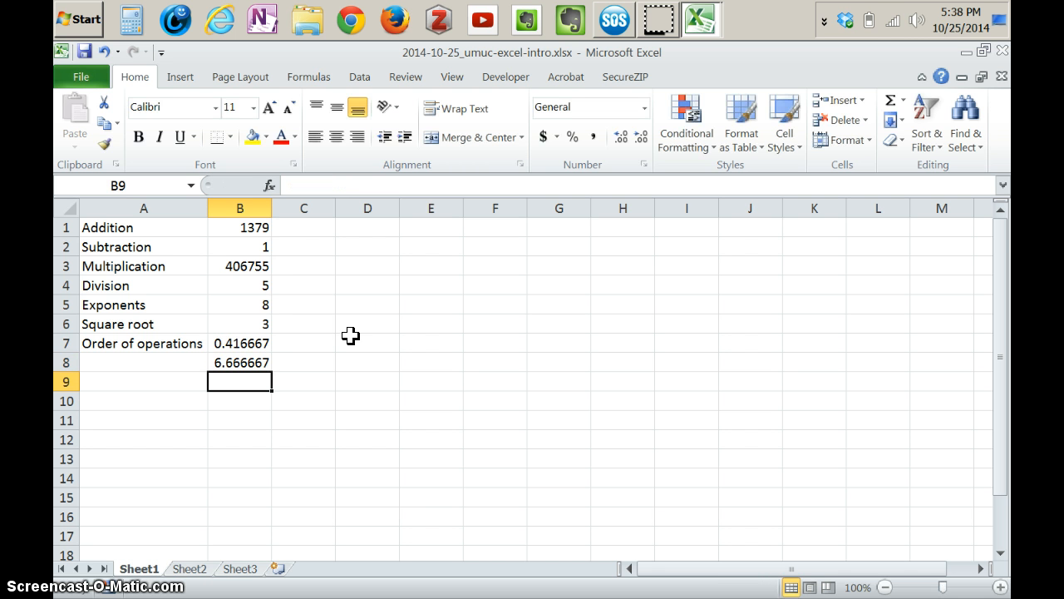
- Clear the formula without parentheses from cell B8
key(Up)
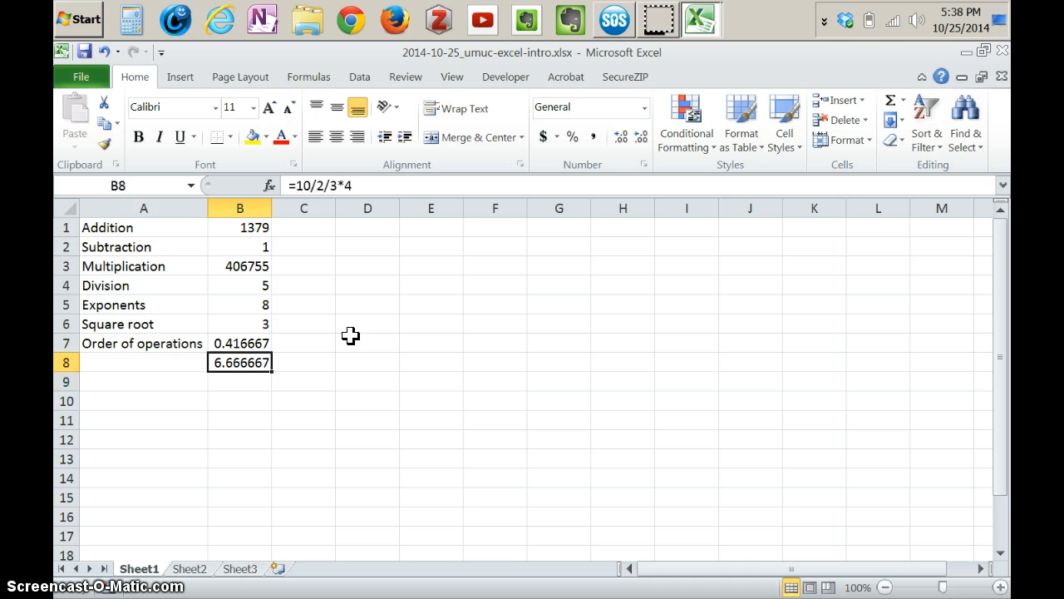
key(Delete)
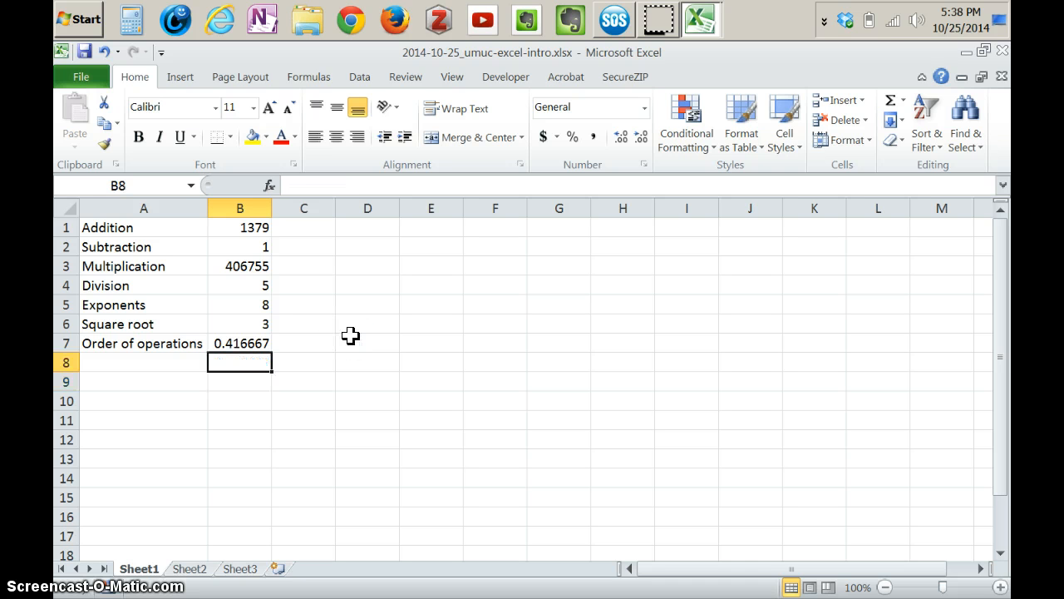
- Replace the 4 in cell B7's formula with a nested (4/2), making it =(10/2)/(3*(4/2))
key(Up)
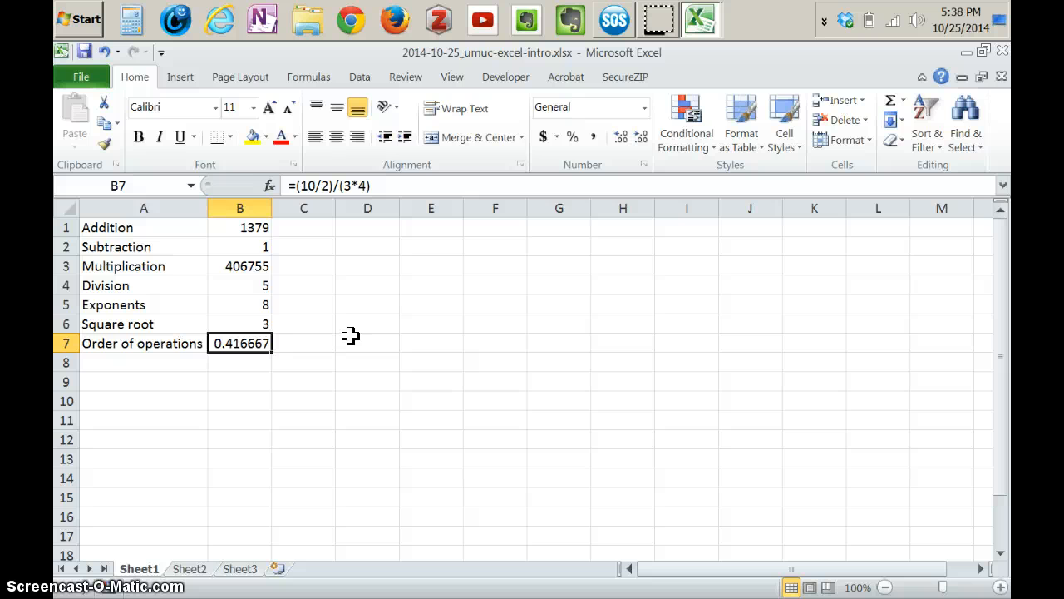
key(F2)
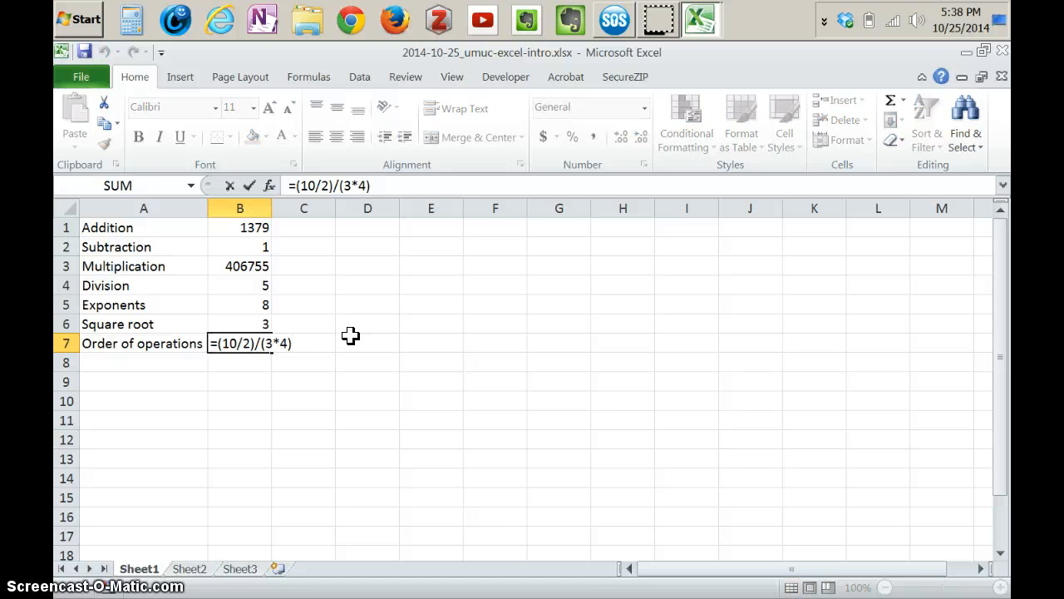
key(Left)
key(Left)
key(Left)
key(Left)
key(Left)
key(Left)
key(Left)
key(Left)
key(Right)
key(Right)
key(Right)
key(Right)
text(()
text(2)
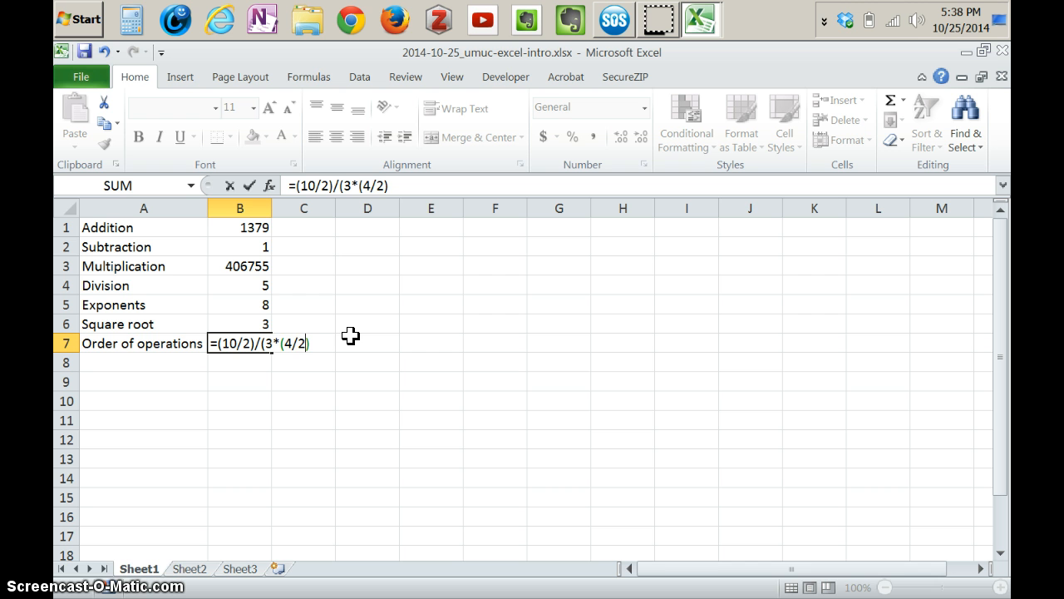
text())
- Step through the nested parenthesis pairs in cell B7's formula to check their matching, and commit the formula
key(Left)
key(Left)
key(Left)
key(Left)
key(Right)
key(Right)
key(Left)
key(Left)
key(Left)
key(Left)
key(Left)
key(Left)
key(Left)
key(Left)
key(Left)
key(Left)
key(Right)
key(Right)
key(Right)
key(Right)
key(Return)
- Reopen cell B7's formula to examine its nested parentheses, leaving it unedited
key(Up)
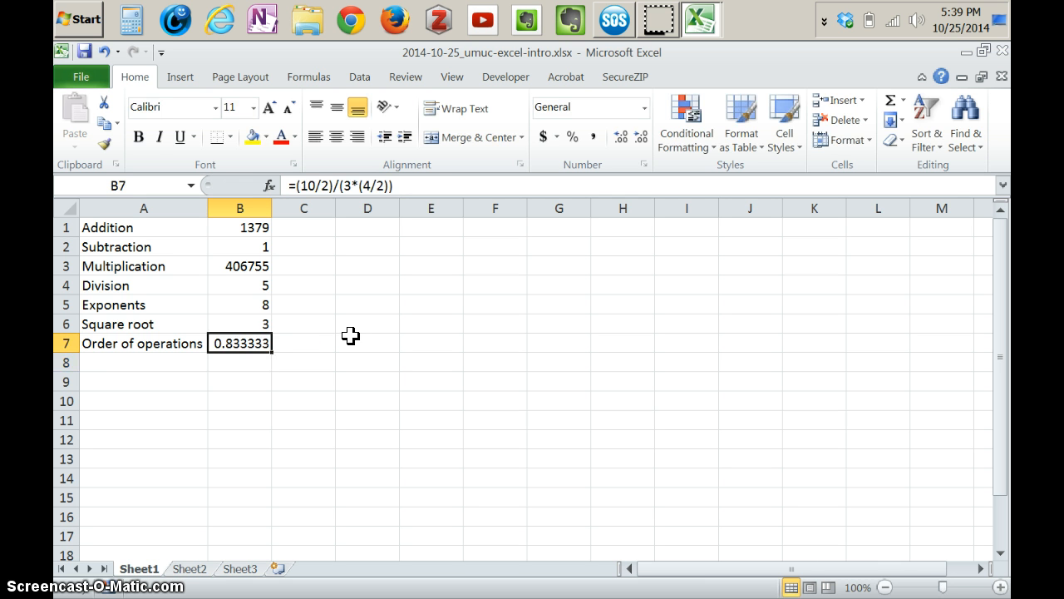
key(F2)
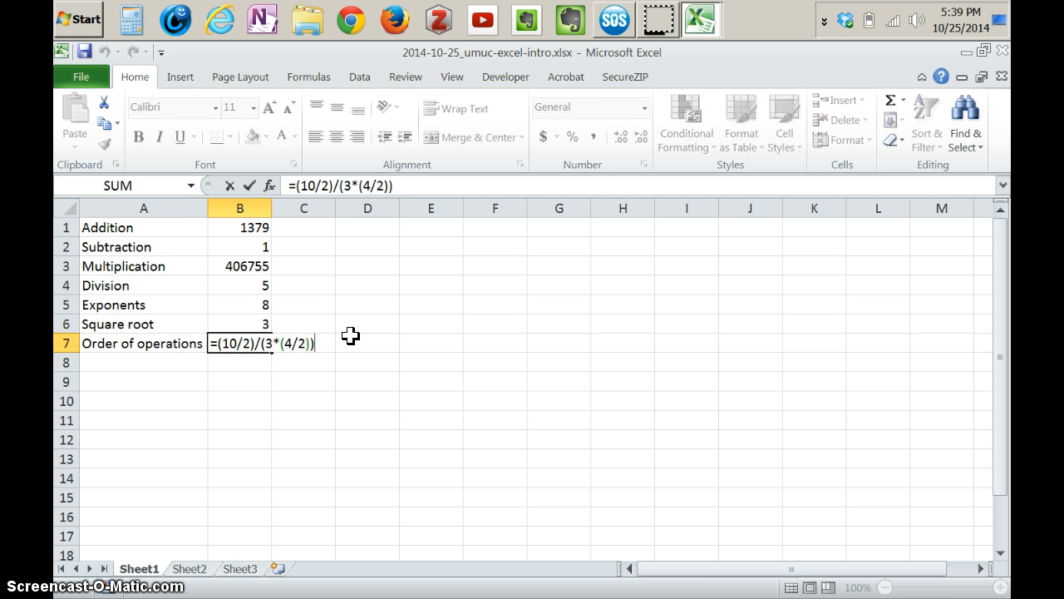
key(Return)
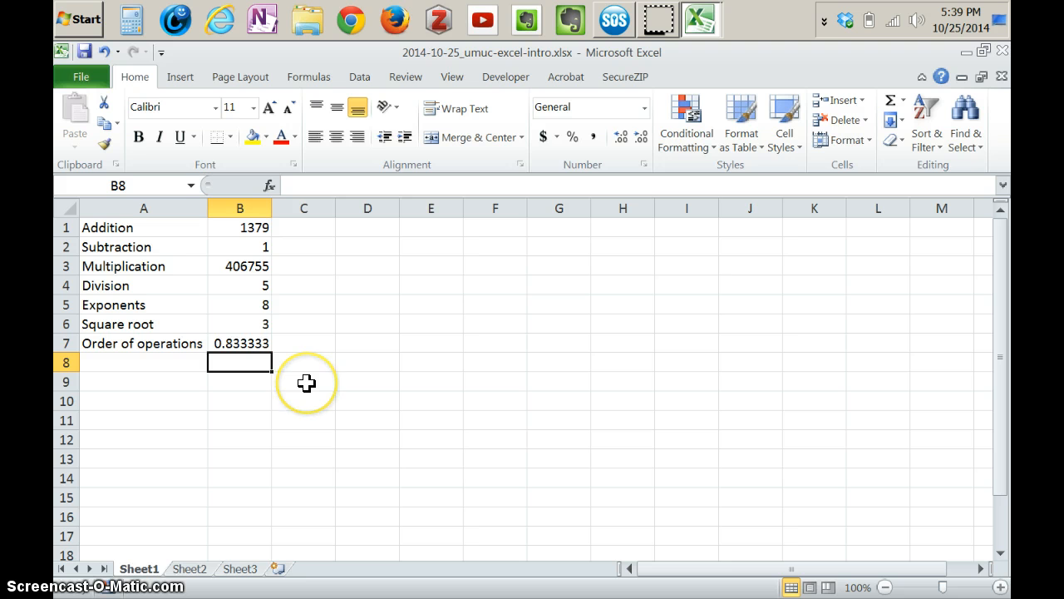
key(Down)
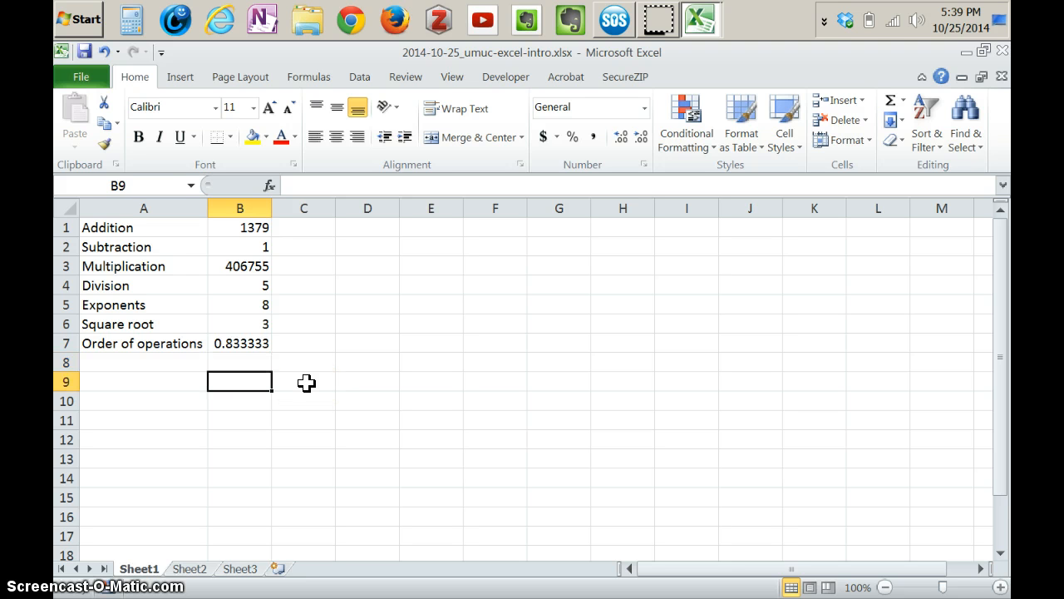
key(Up)
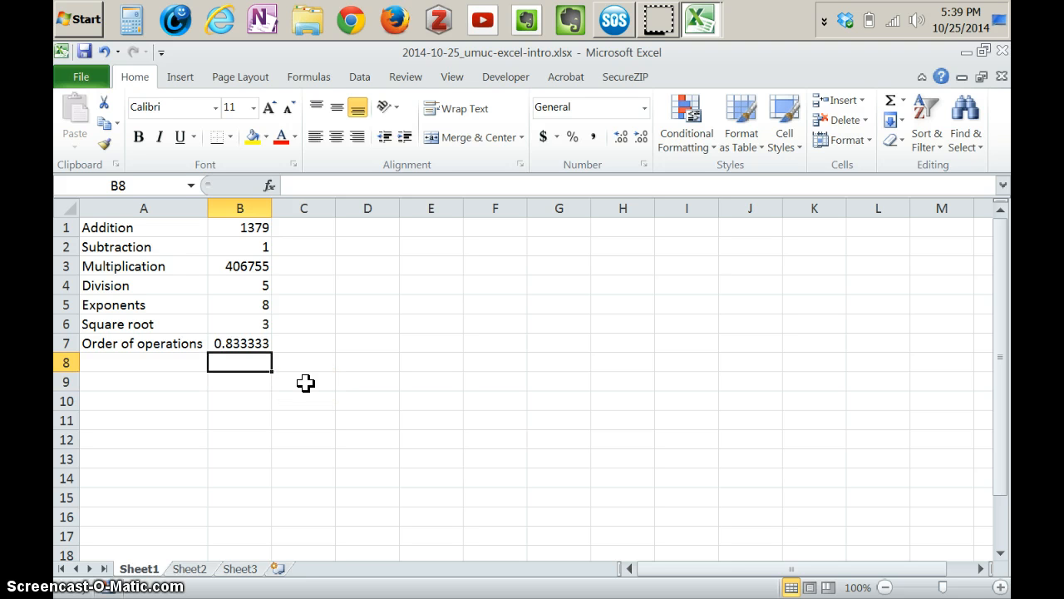